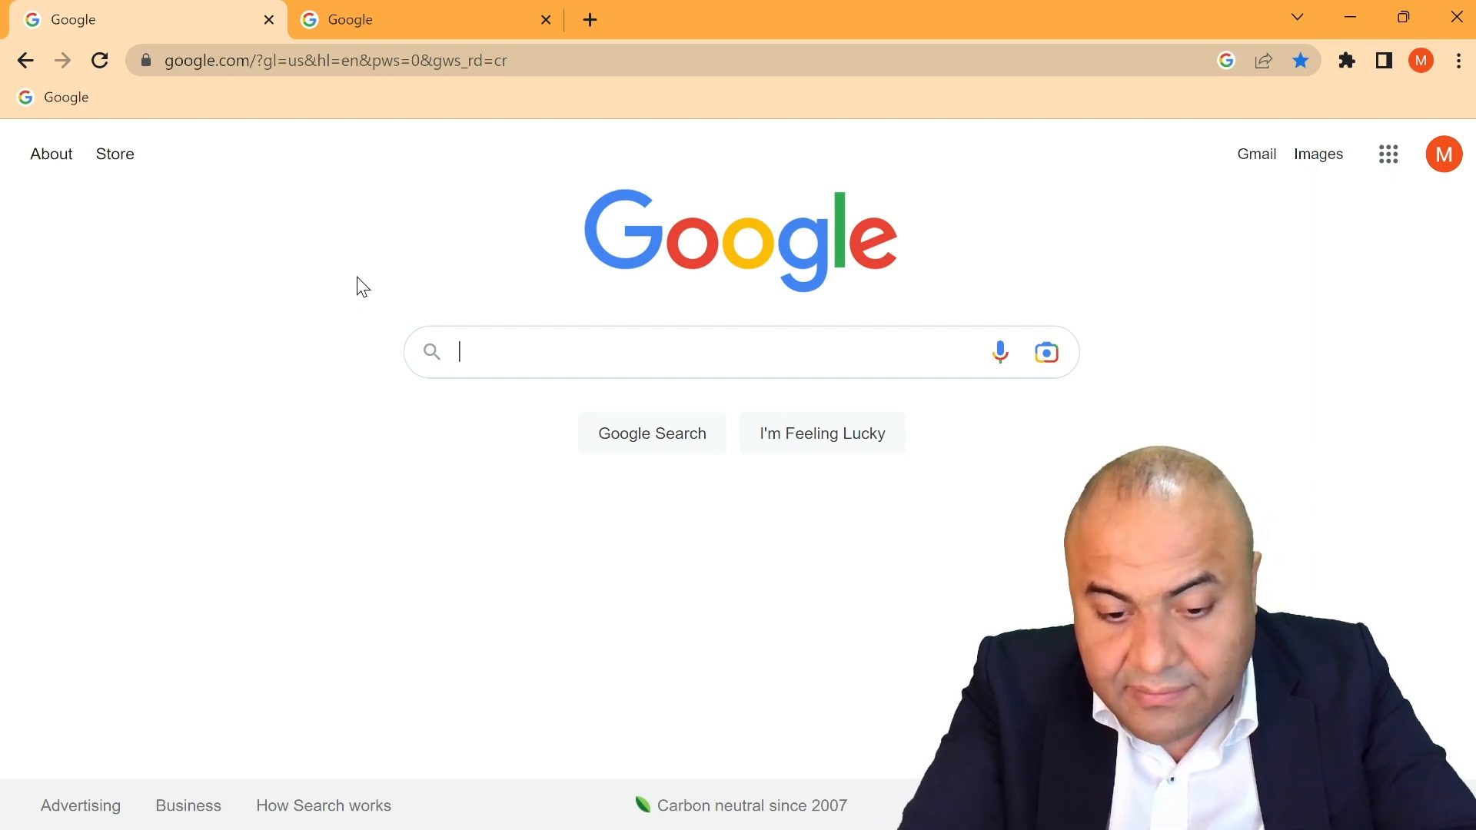
Search Google for "anaconda install windows" and open the Installing on Windows page of the Anaconda documentation in a new tab.
text(anacon)
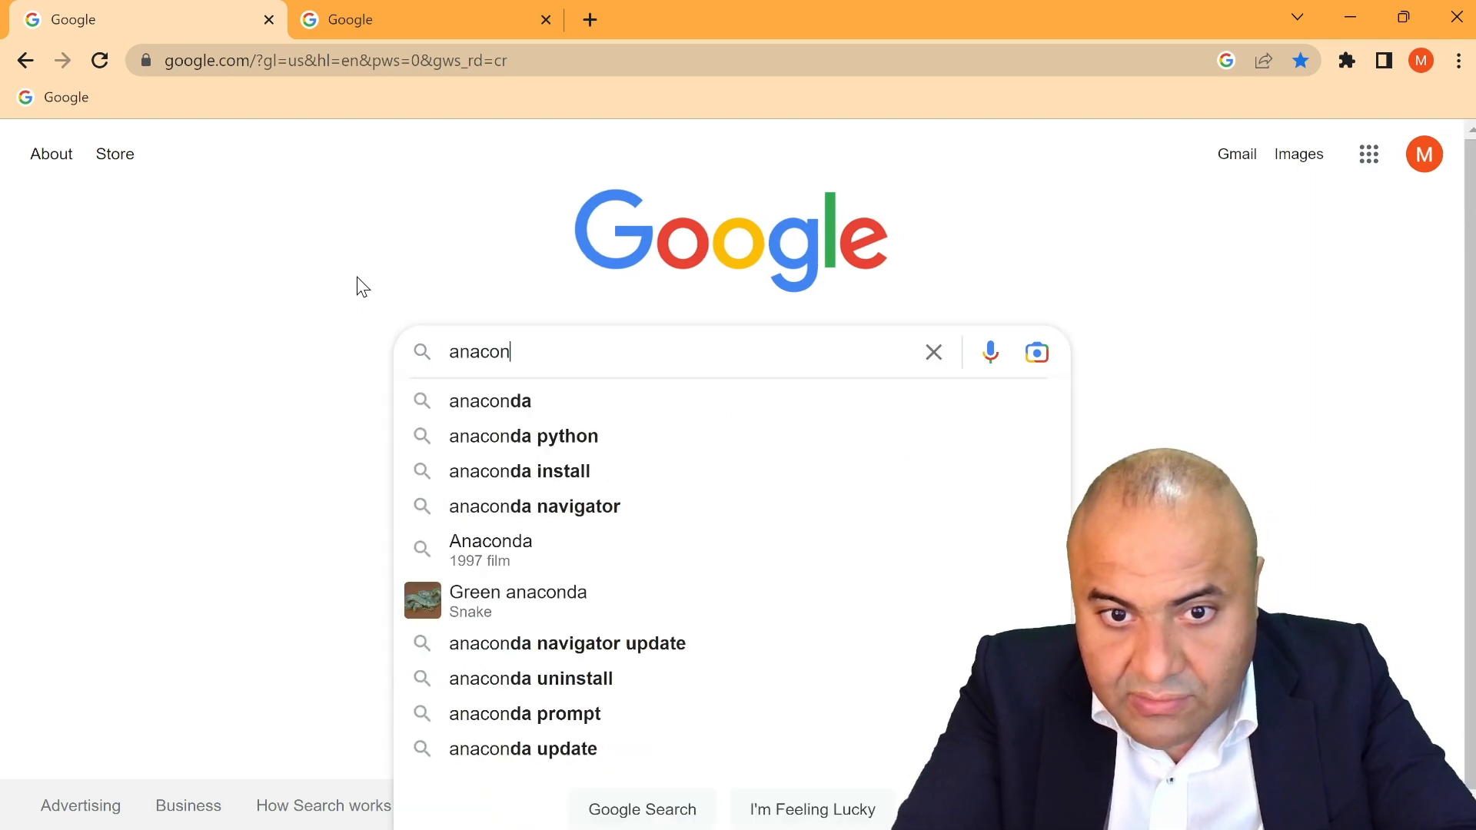
text(da insta)
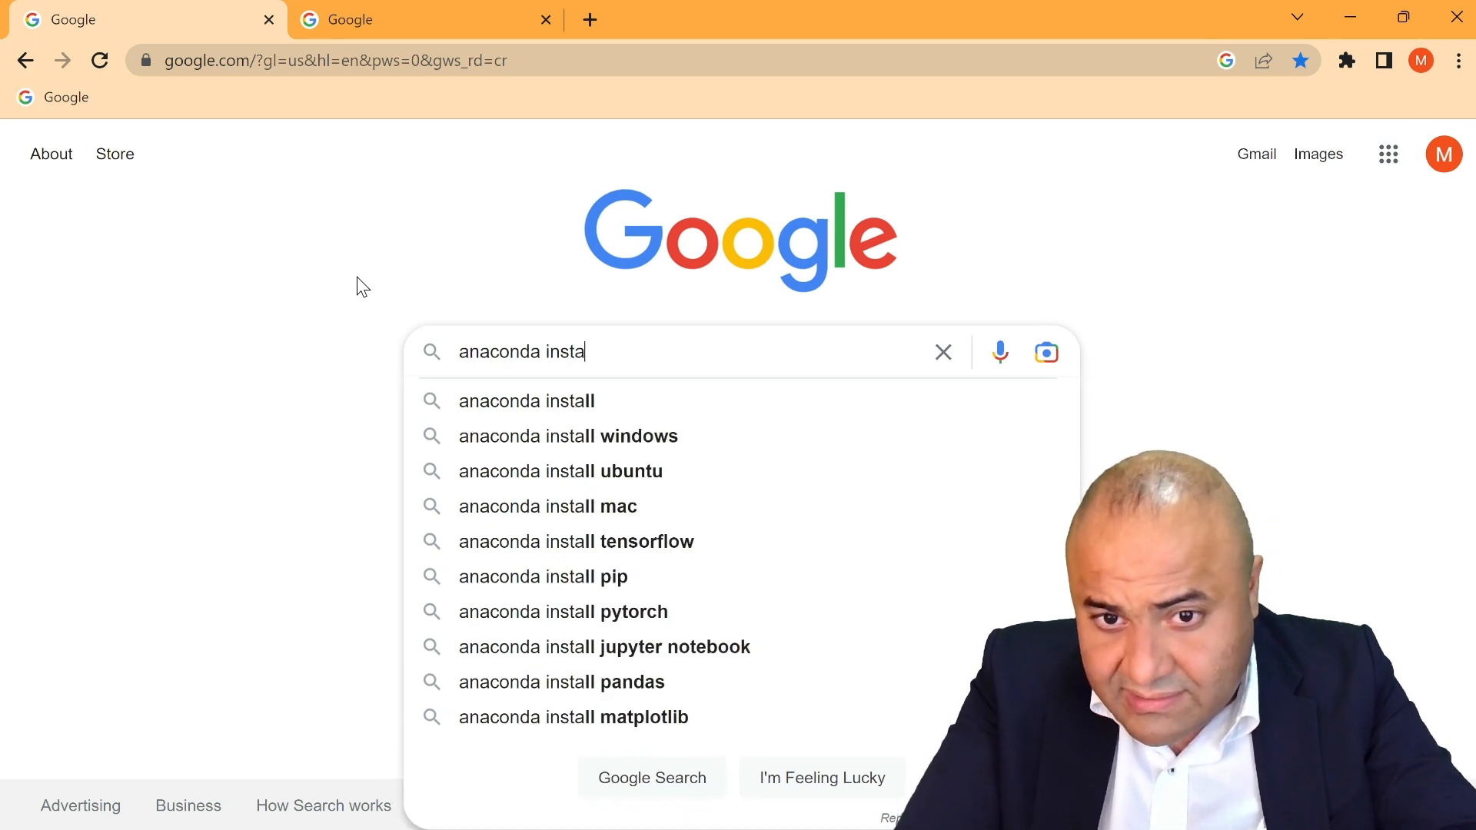
key(Down)
key(Down)
key(Return)
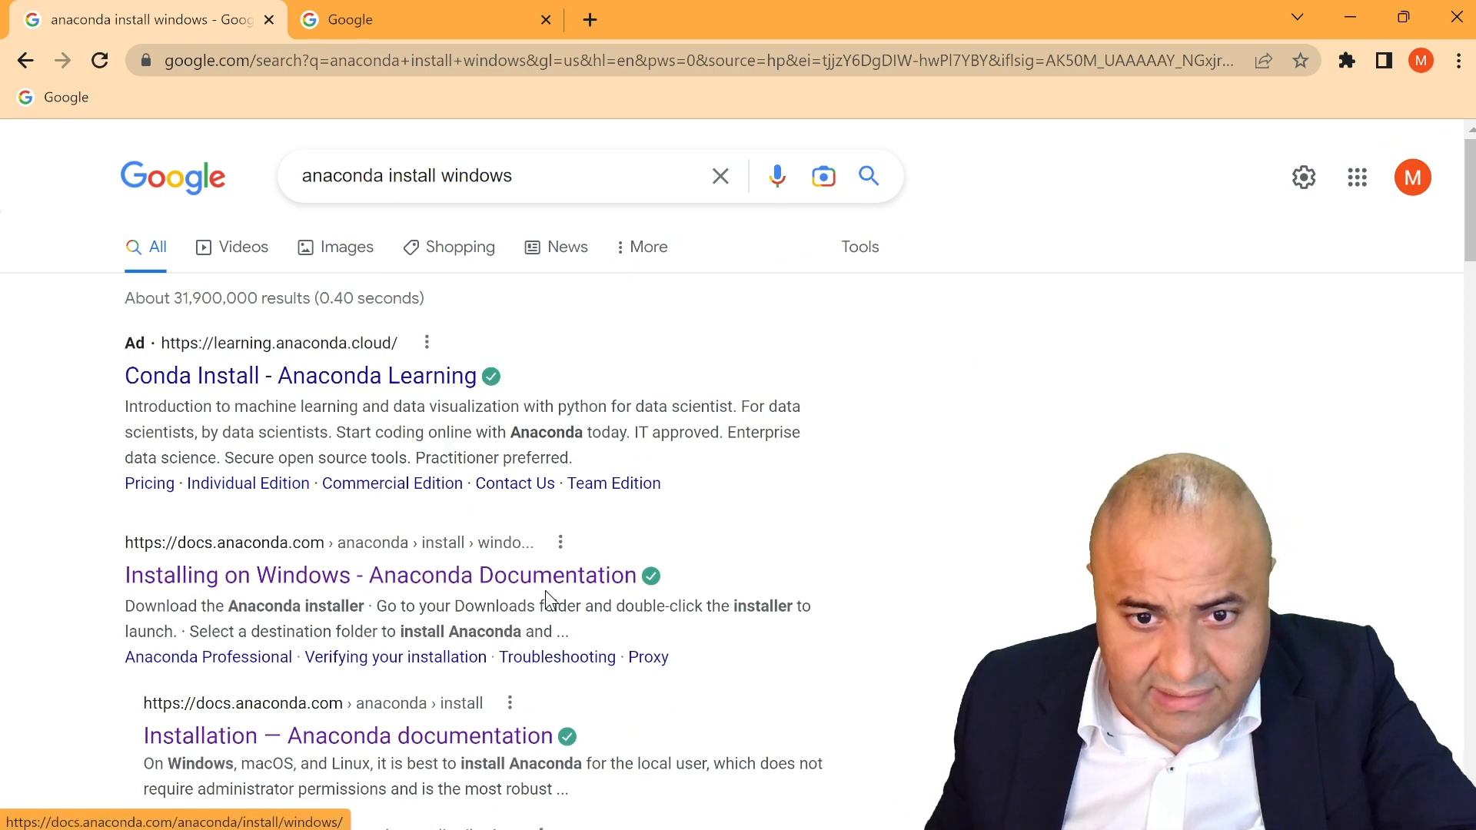
middle_click(445, 584)
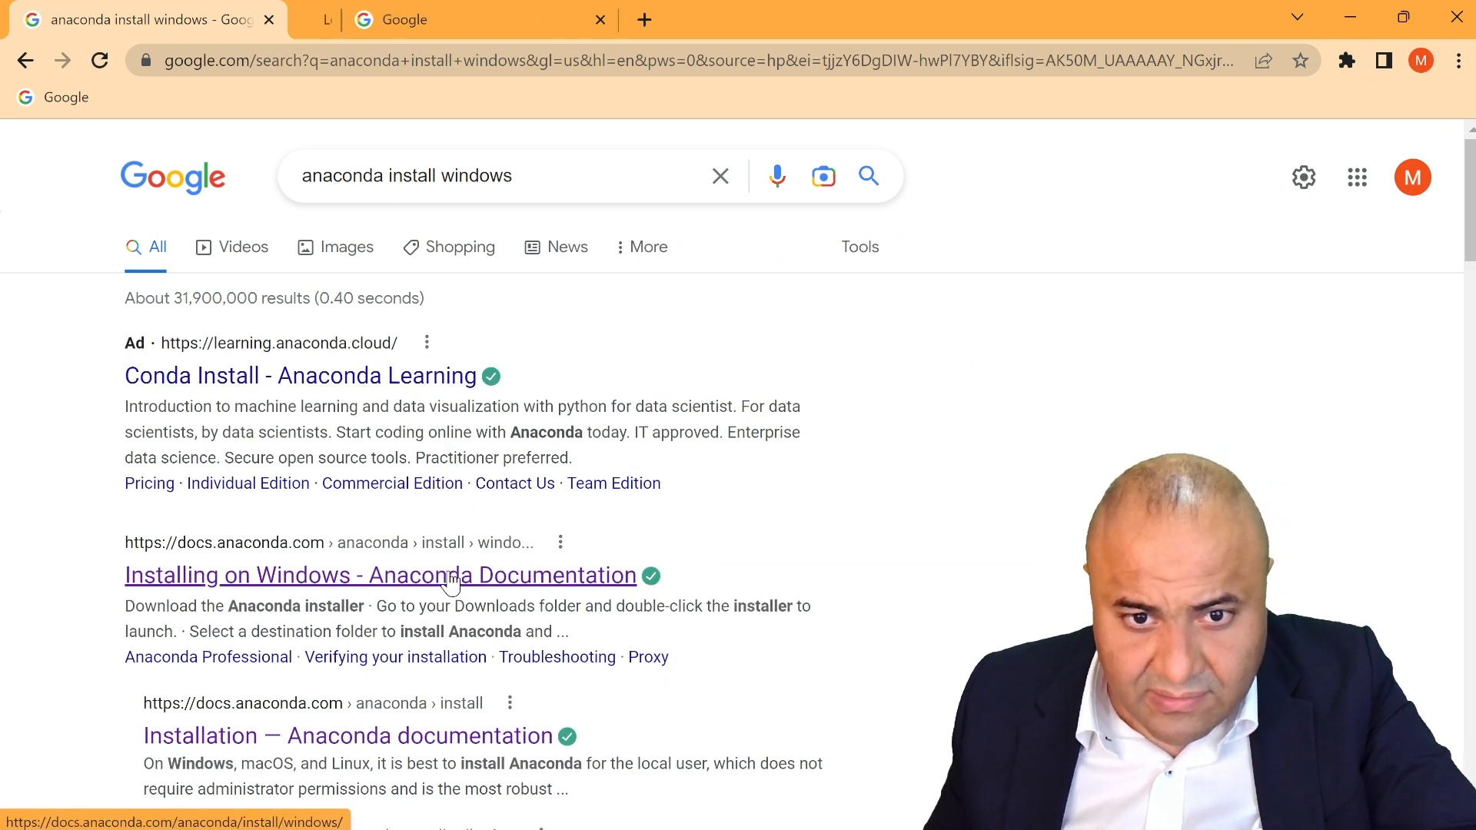
click(412, 31)
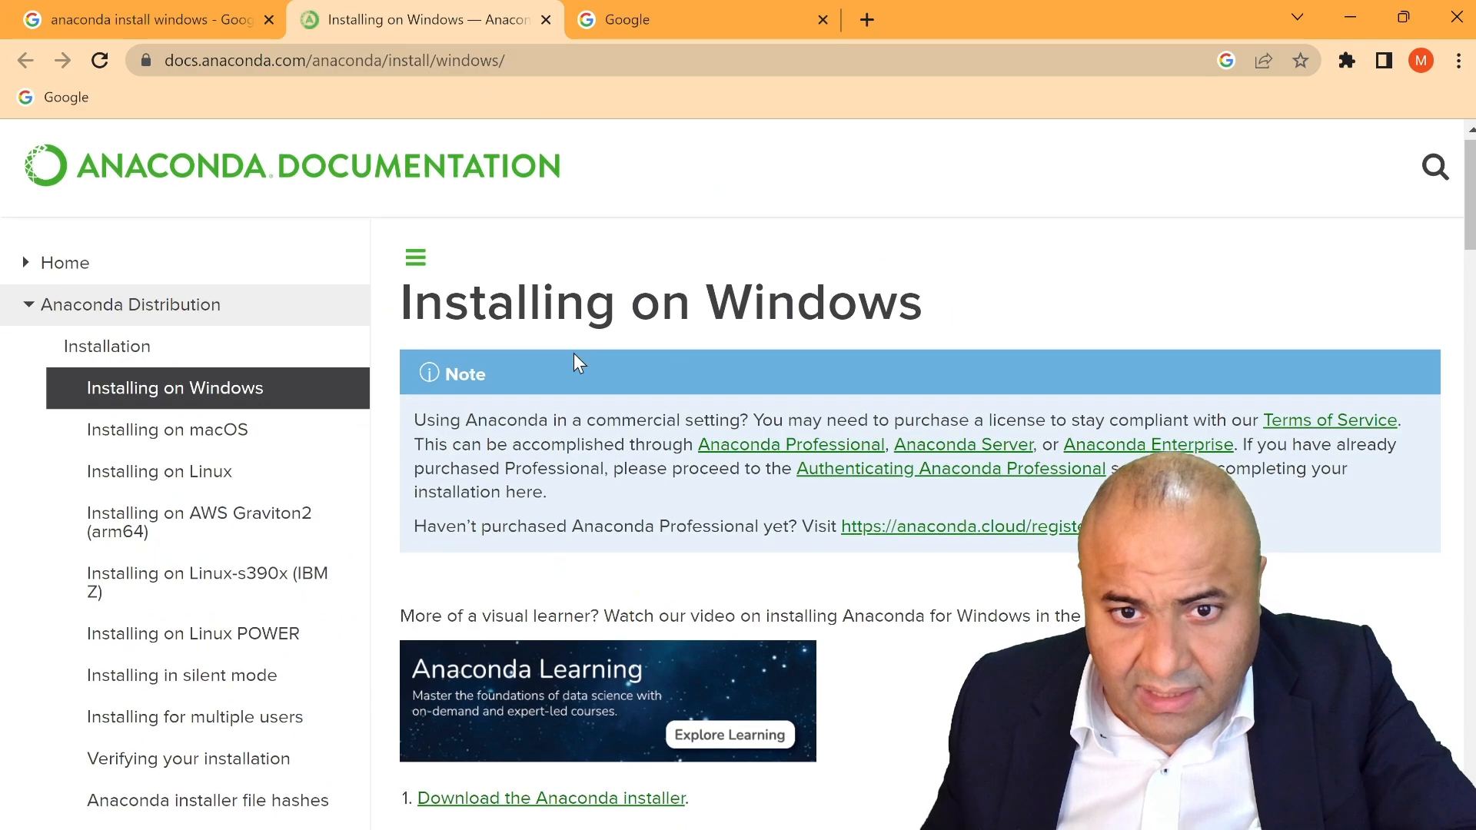
Examine the Windows installation instructions, including the PATH option, the destination folder and the installer download step.
scroll(574, 353, down, 15)
scroll(576, 350, down, 20)
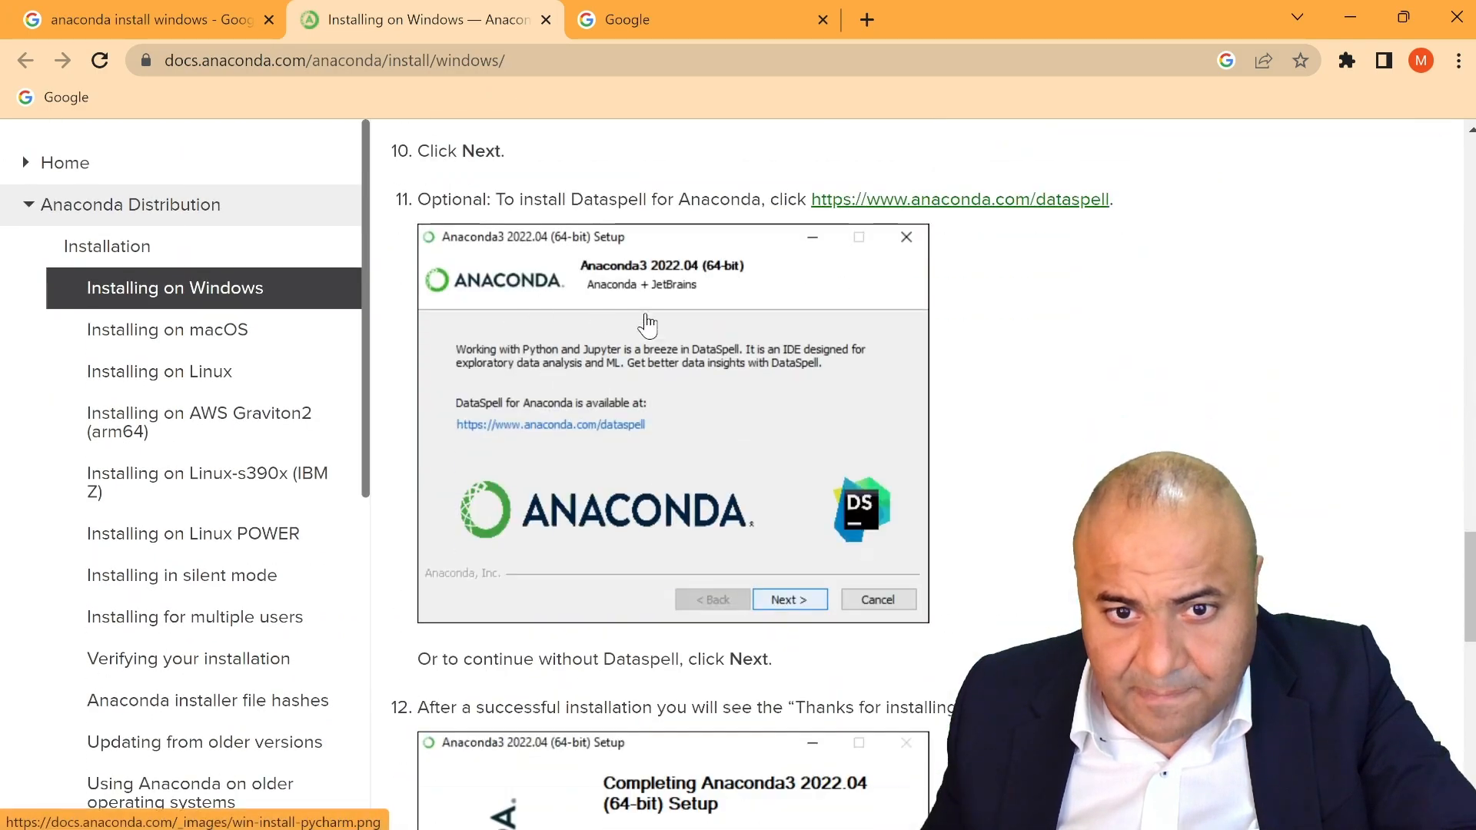
scroll(599, 415, down, 3)
scroll(602, 435, up, 10)
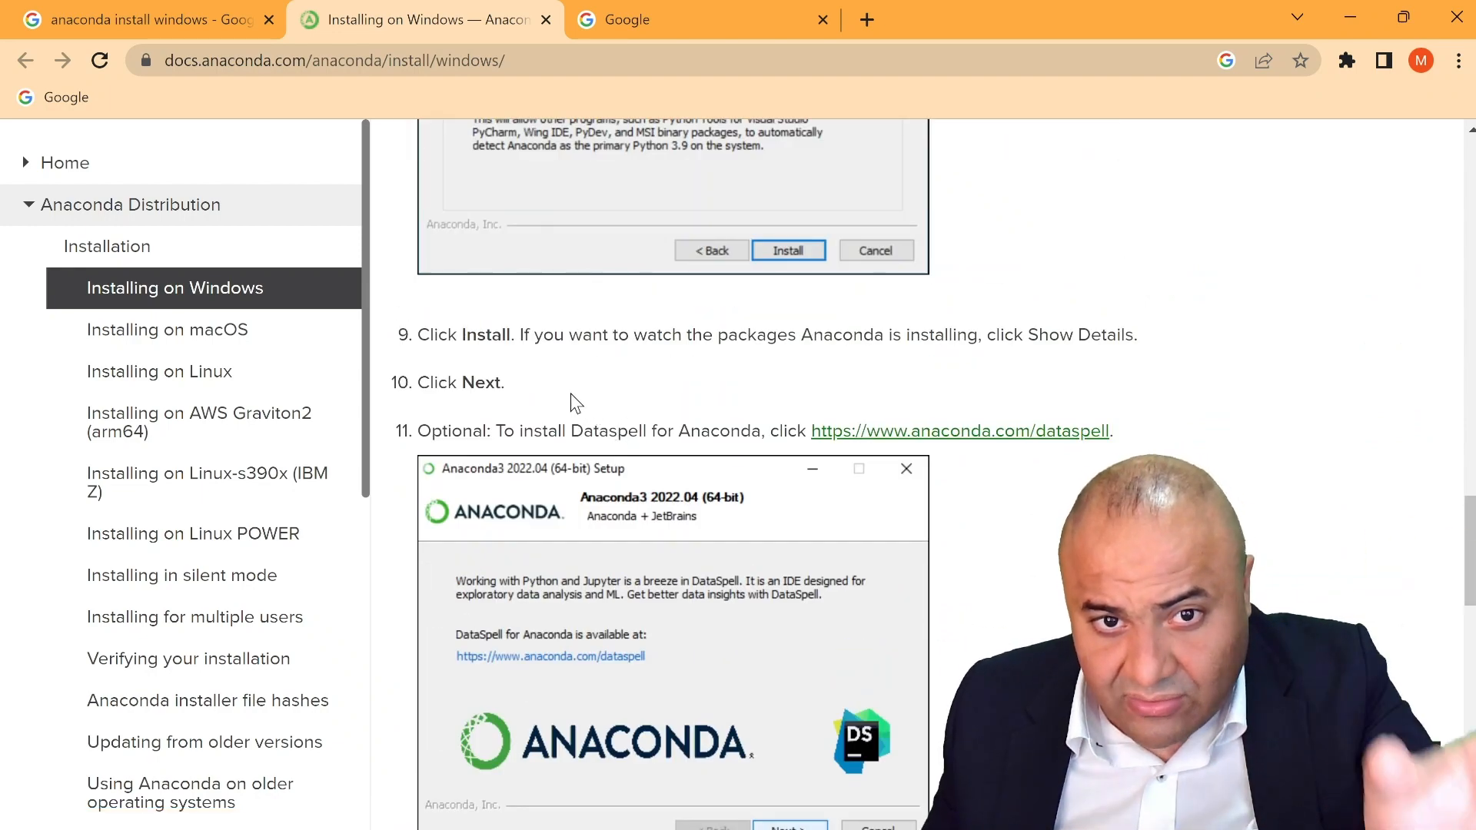
scroll(570, 389, up, 7)
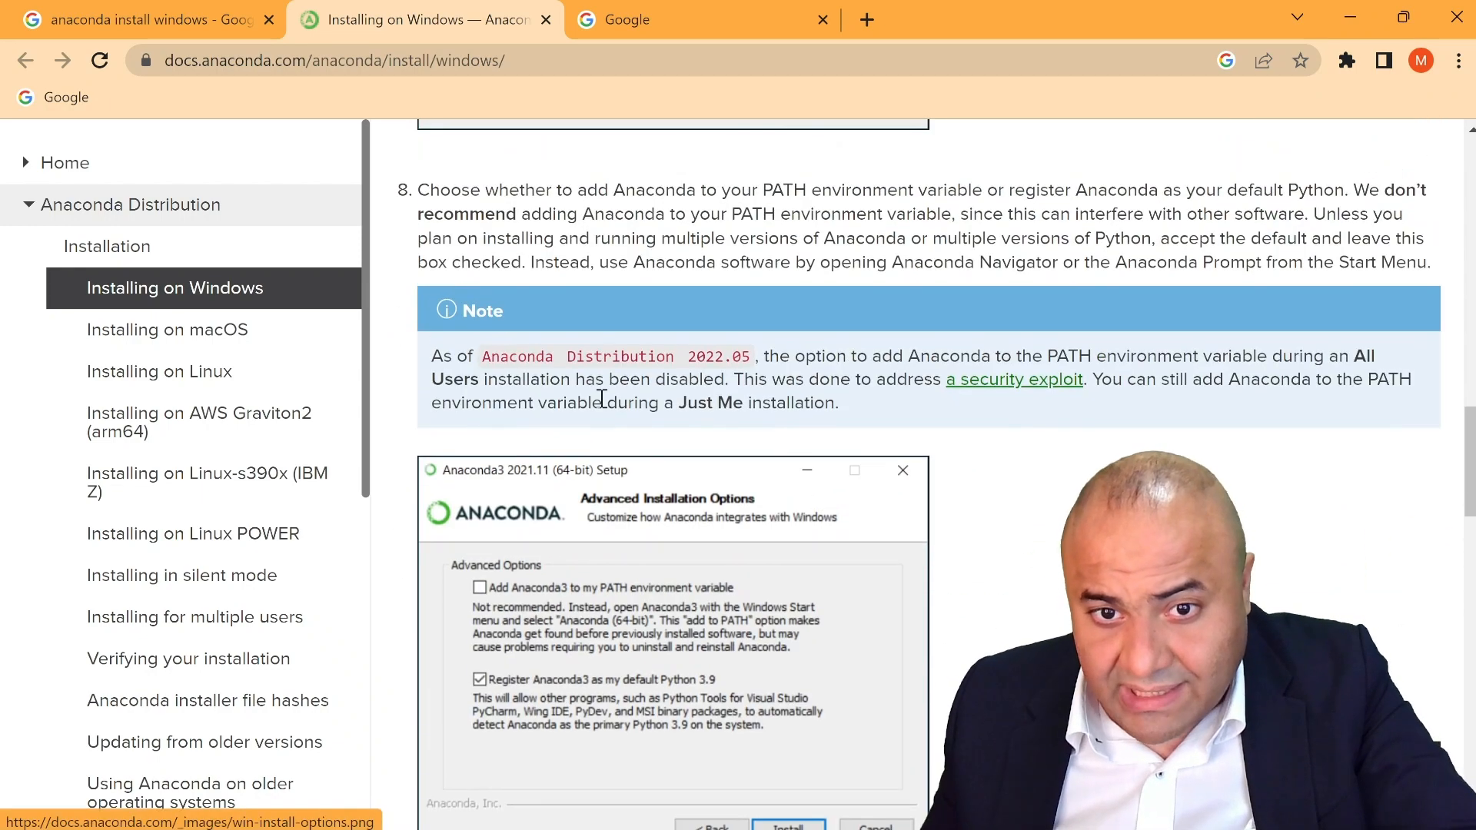
scroll(612, 431, down, 5)
scroll(615, 430, up, 12)
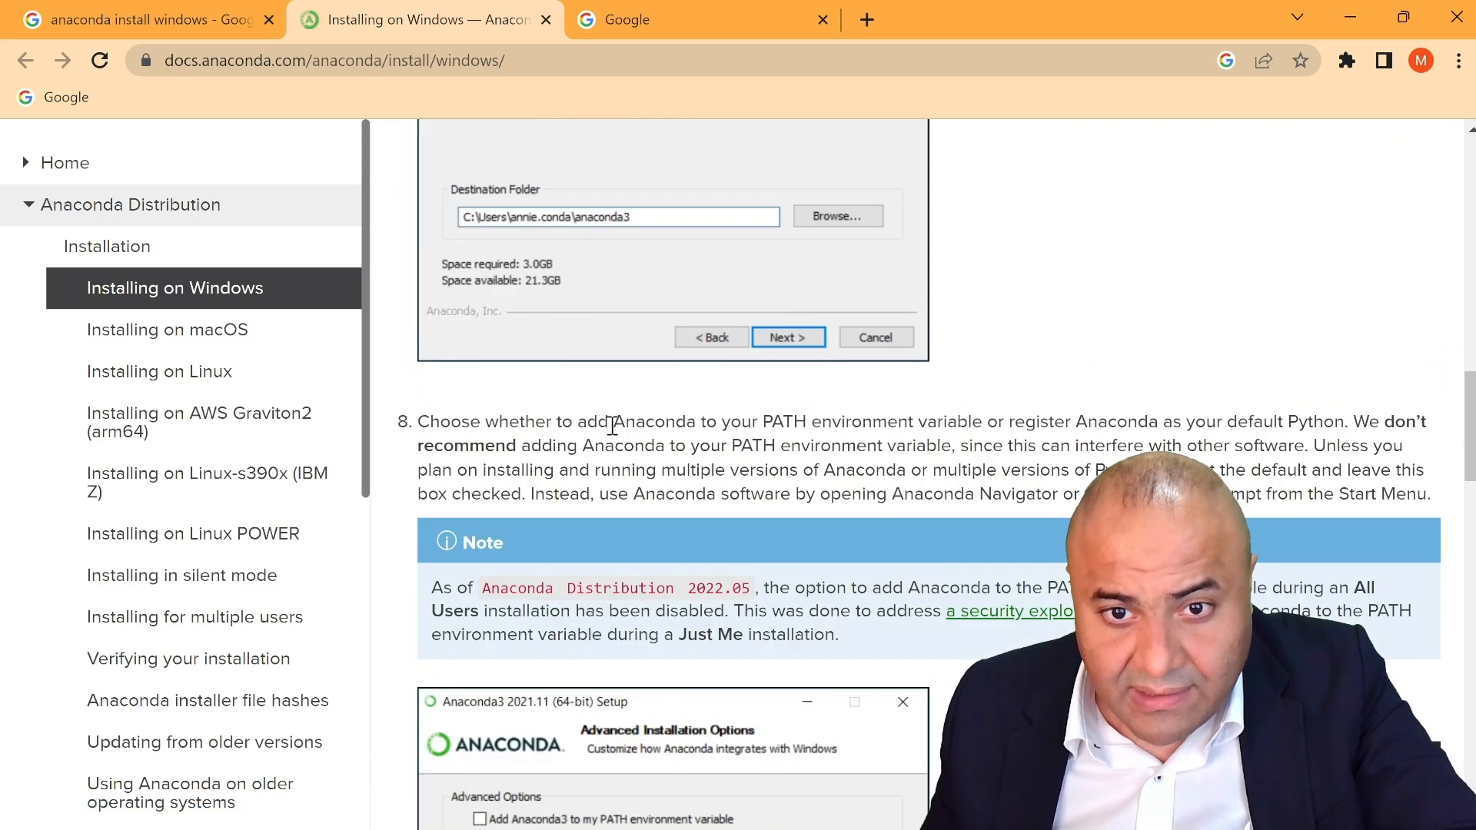
scroll(622, 438, up, 15)
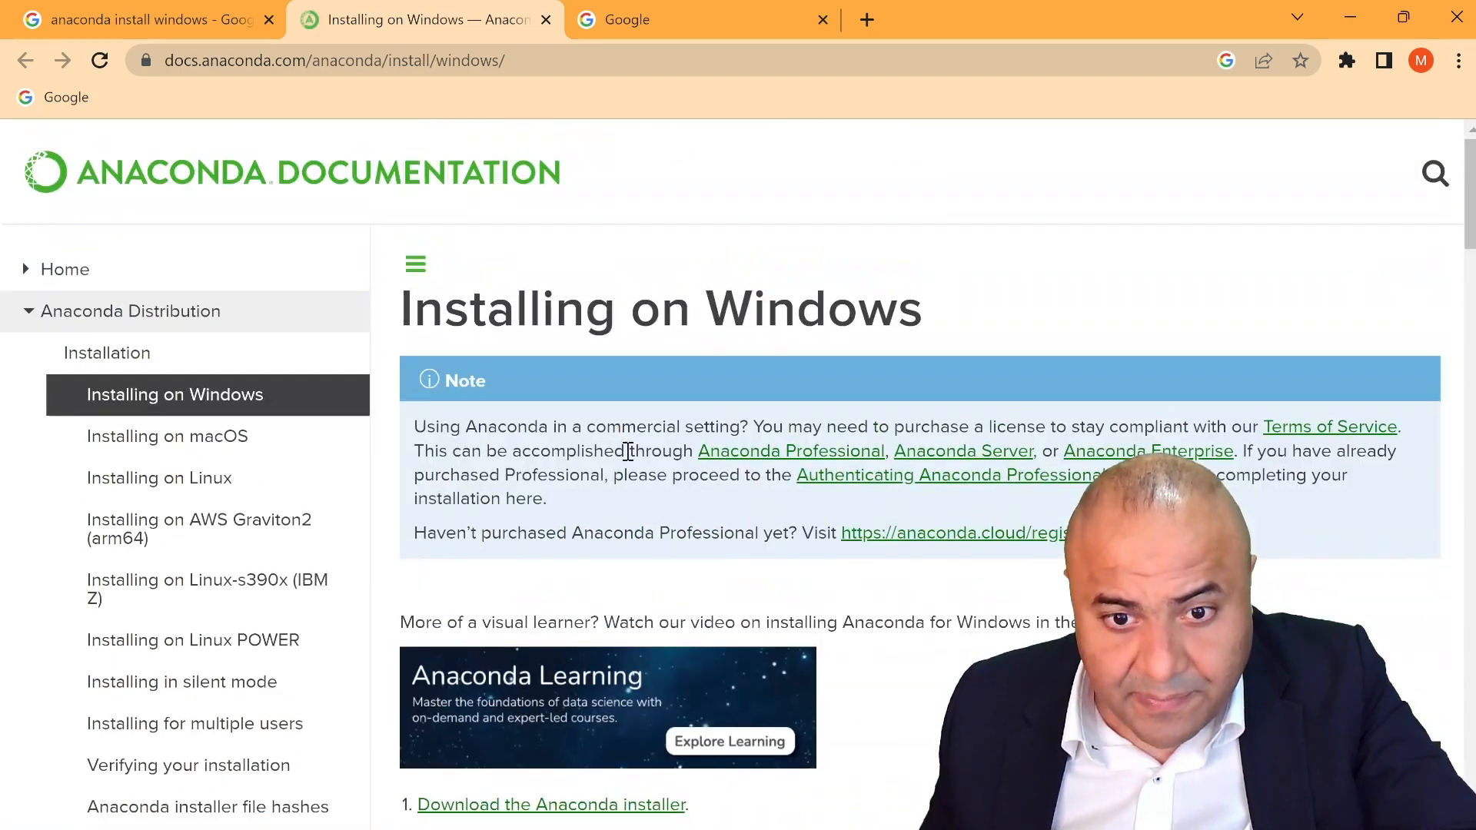
scroll(673, 431, down, 7)
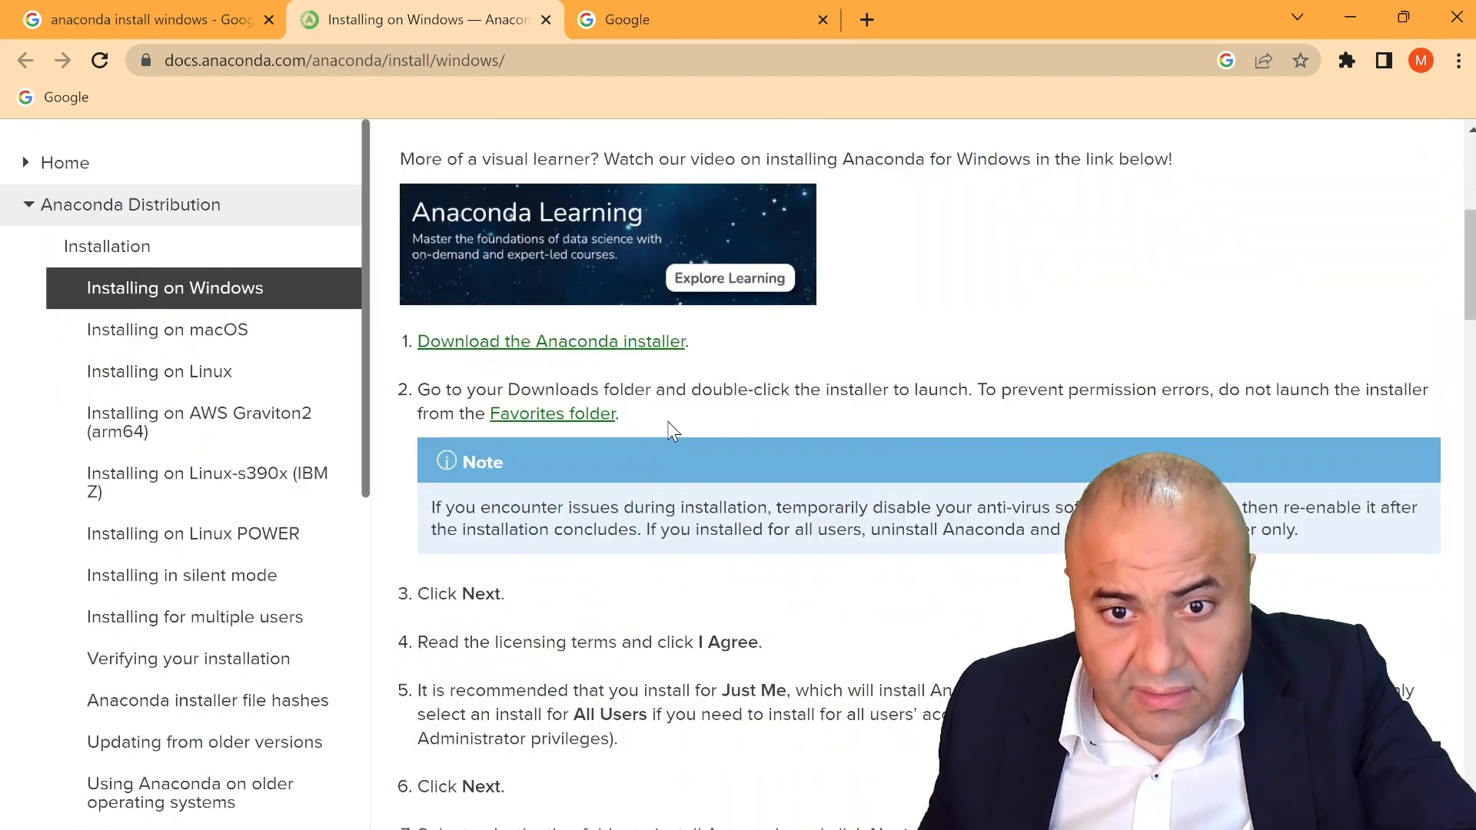
Open the Anaconda installer link from the documentation in a new tab and download the 64-bit Windows installer.
middle_click(566, 343)
click(633, 13)
scroll(728, 208, down, 5)
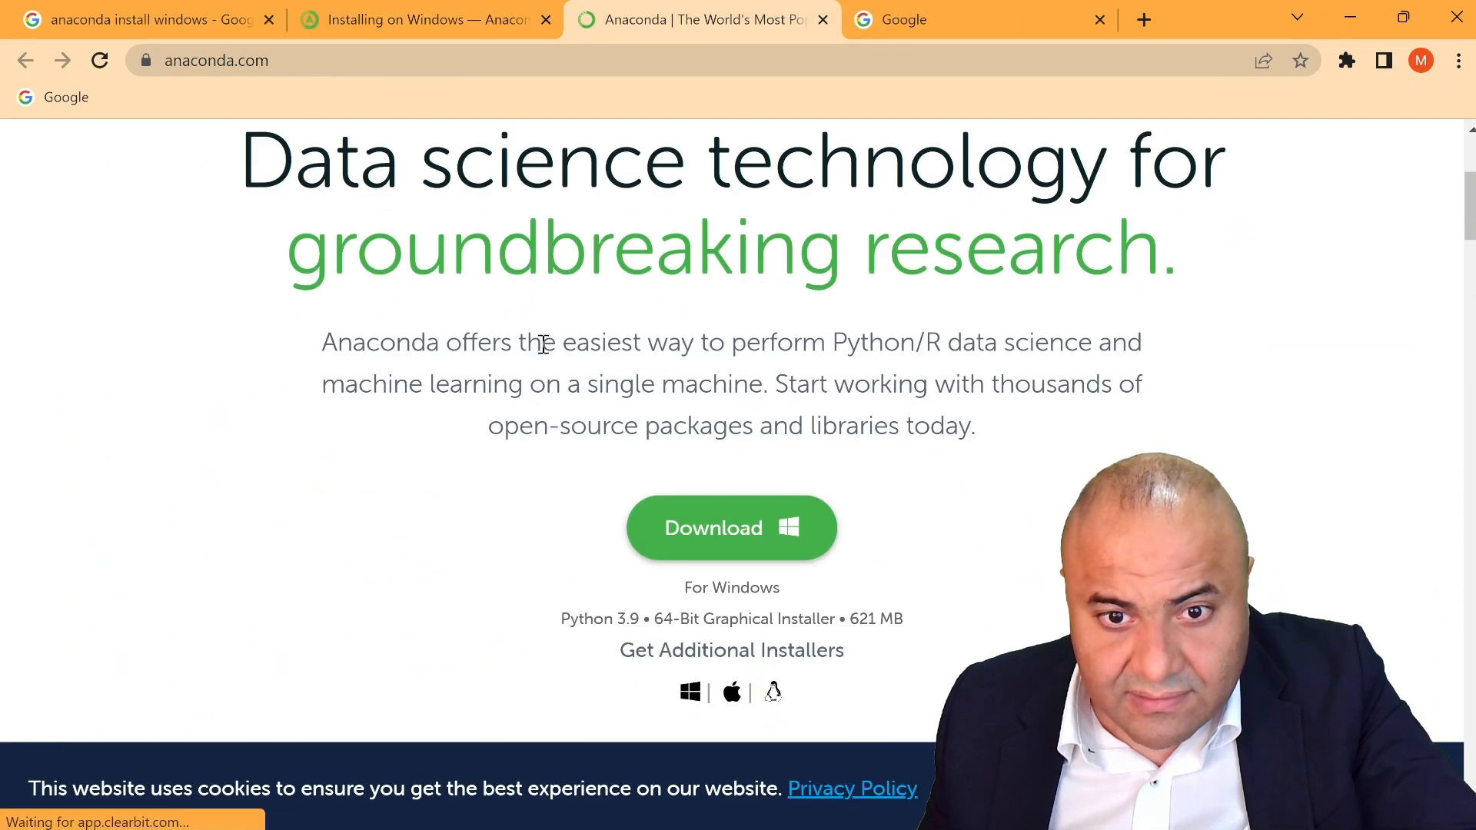
click(695, 528)
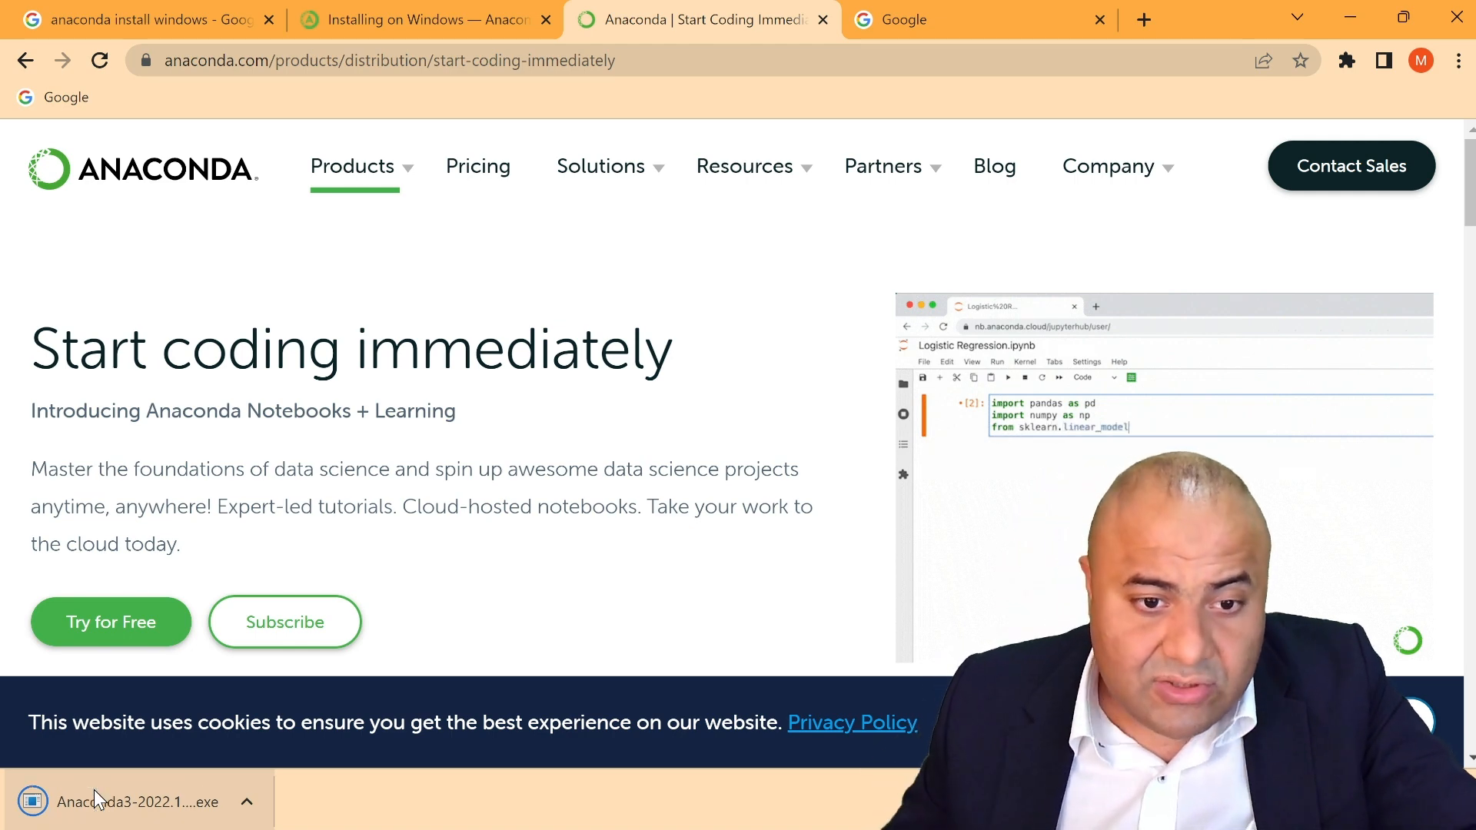
Show the downloaded Anaconda3-2022.10-Windows-x86_64 file in its folder and launch the installer.
click(247, 801)
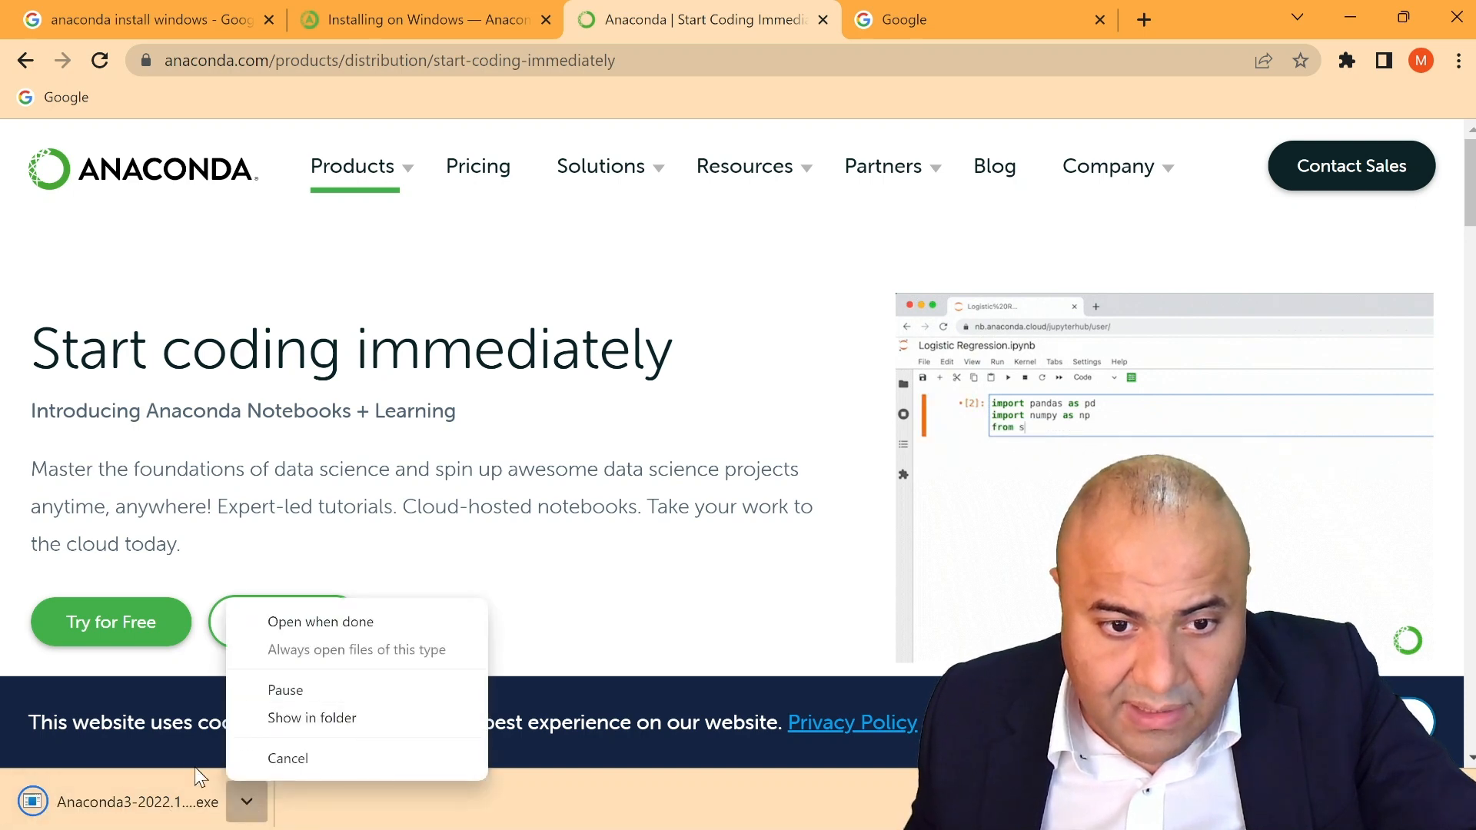
click(351, 719)
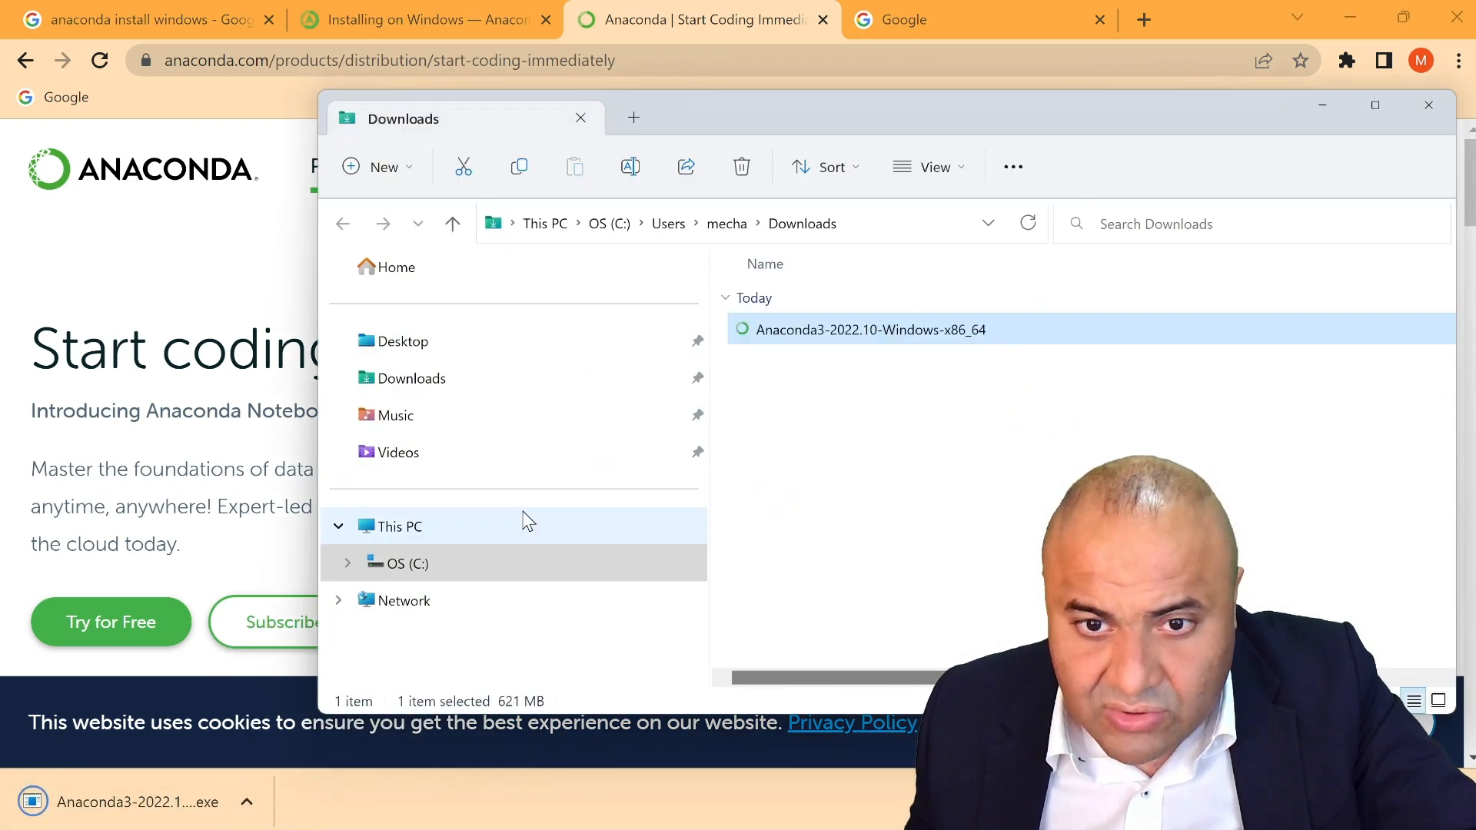
double_click(832, 329)
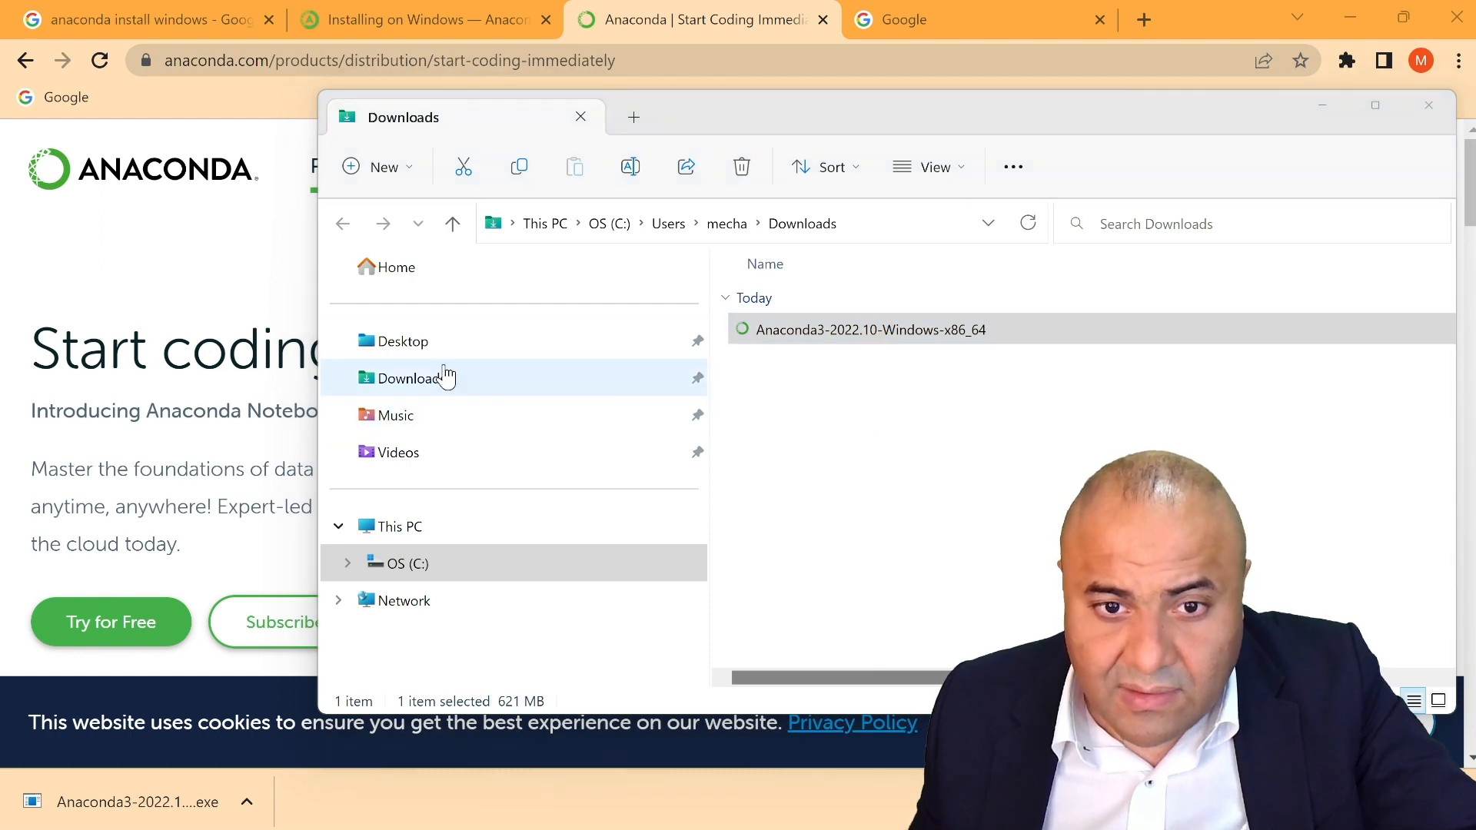
click(1023, 344)
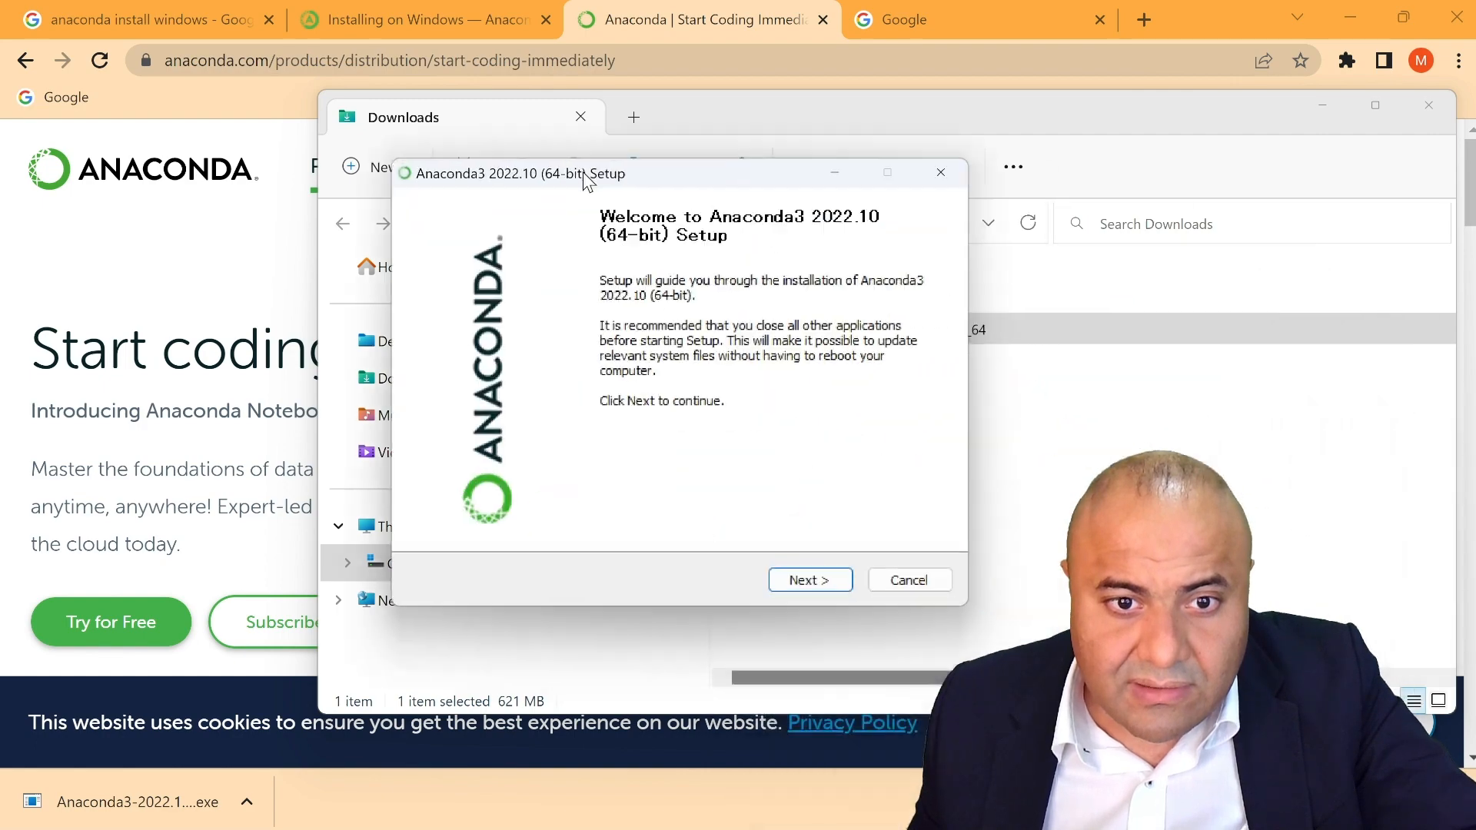
Go through the Anaconda3 setup welcome page, accept the license agreement, and quit the setup at the installation type selection.
drag(613, 166, 451, 194)
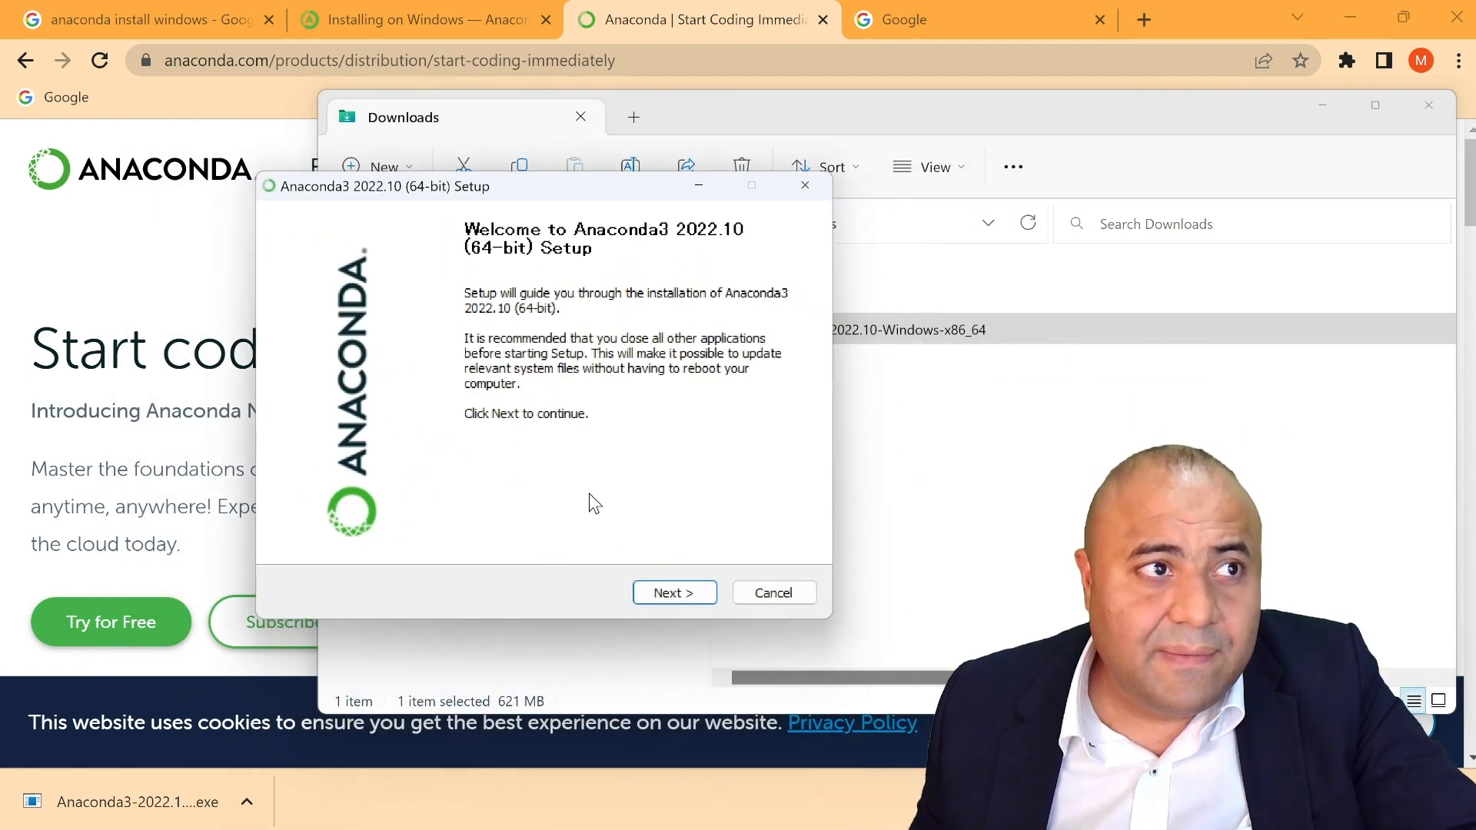
click(679, 593)
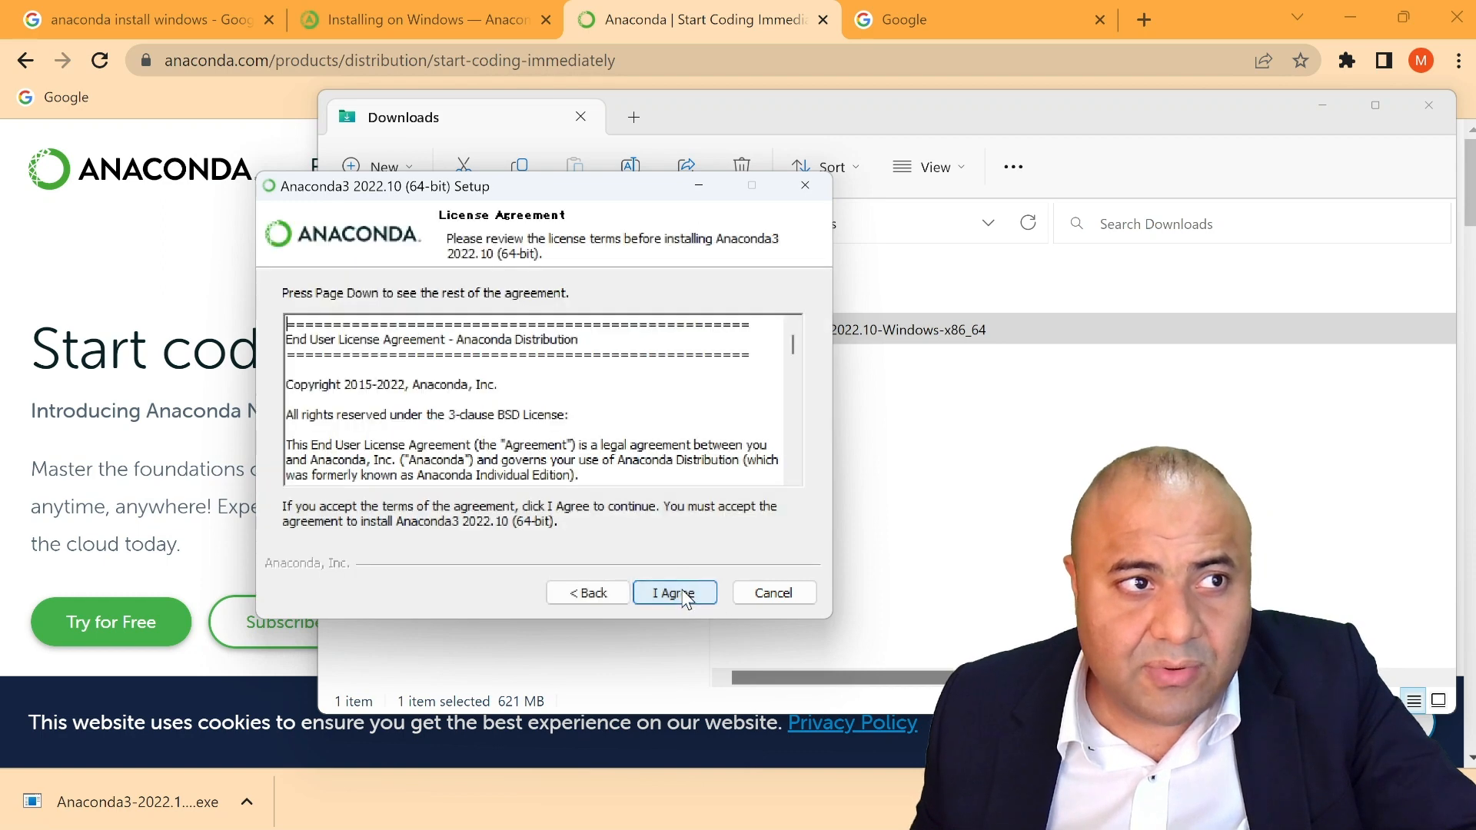
click(682, 594)
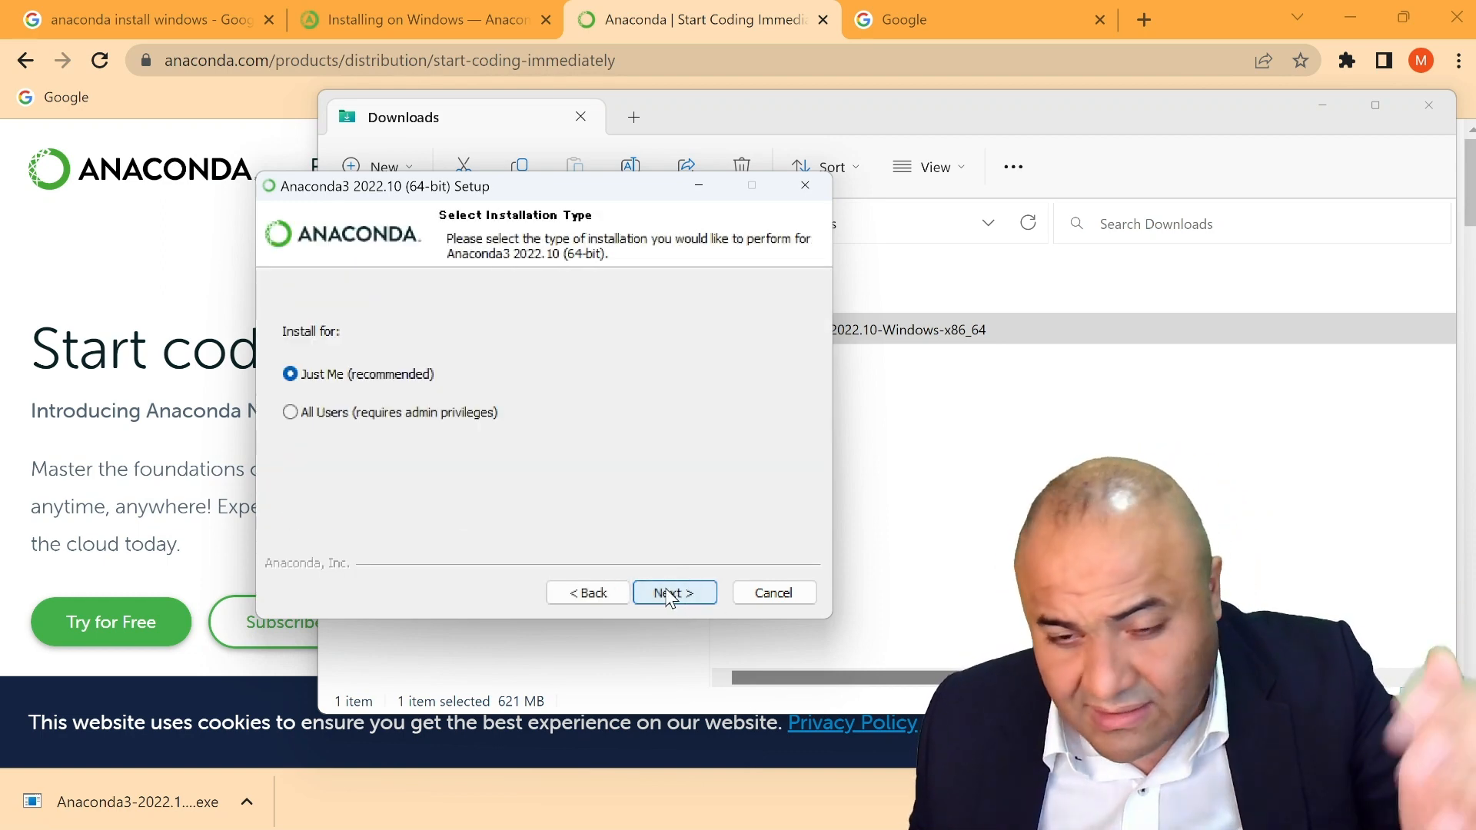
click(767, 599)
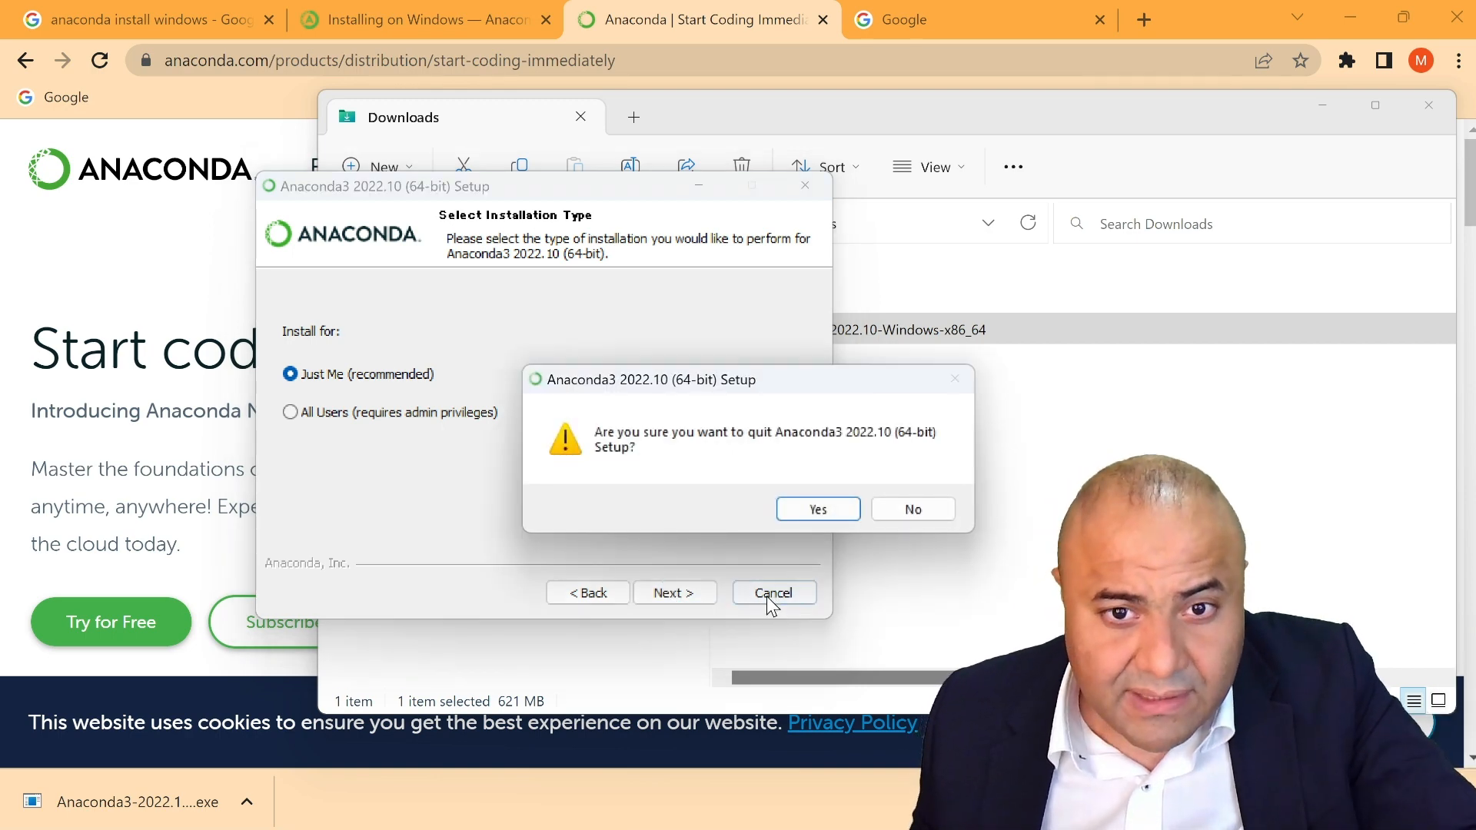
click(817, 508)
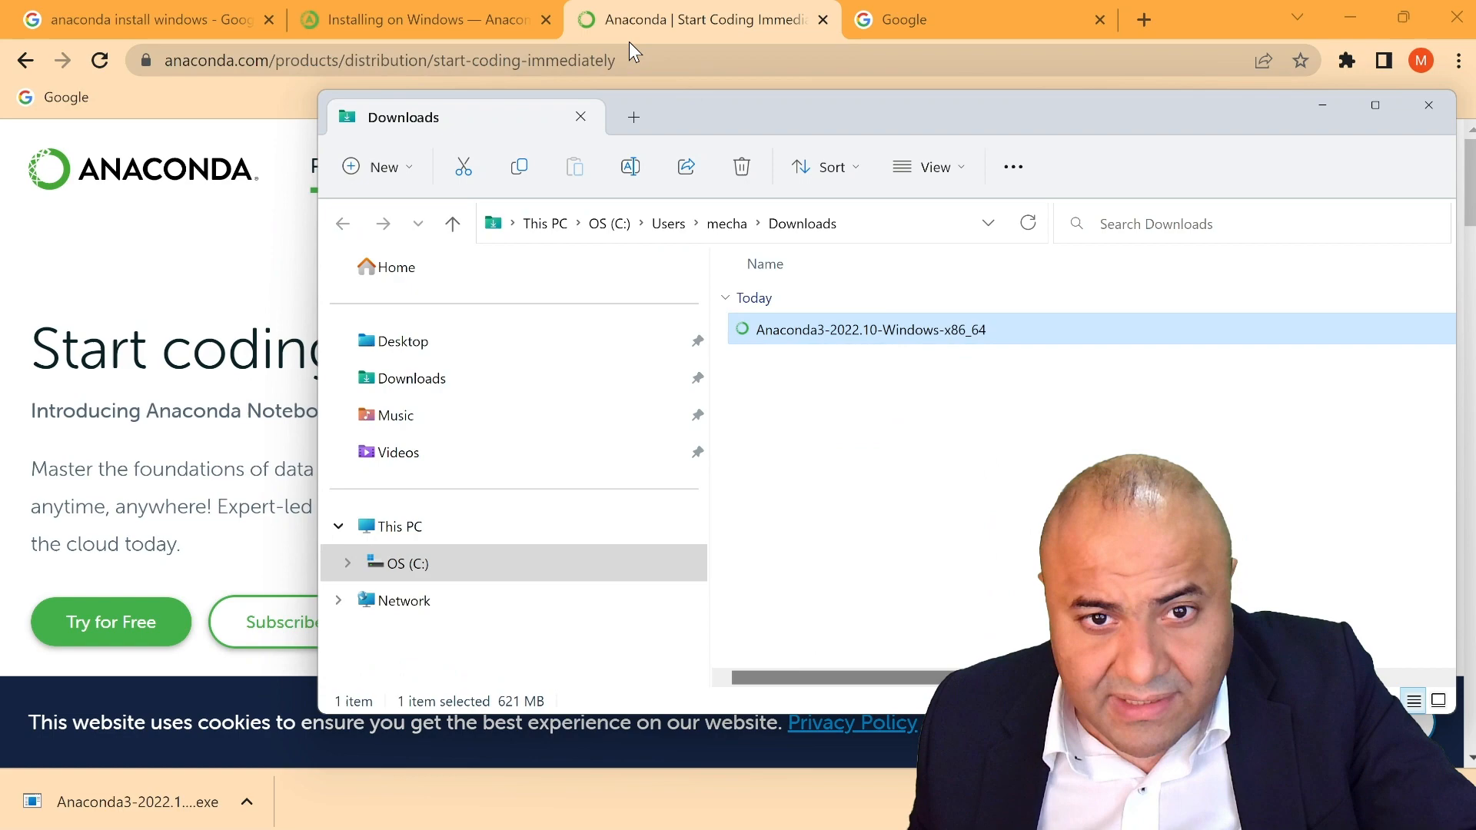
Return to the Installing on Windows documentation and review the install location, advanced options and completion steps.
click(430, 21)
scroll(522, 393, down, 4)
scroll(522, 393, down, 5)
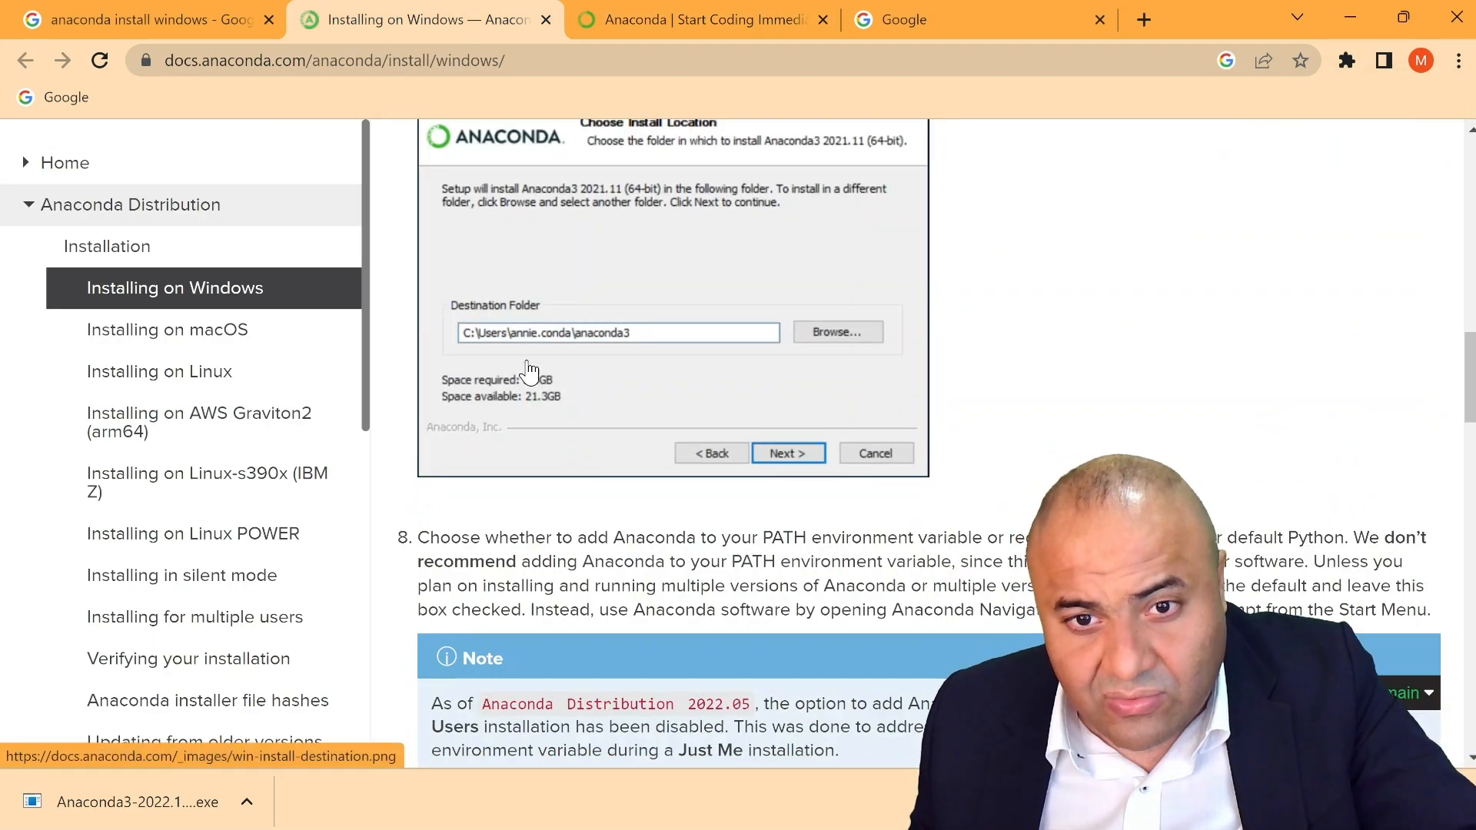
scroll(535, 391, down, 10)
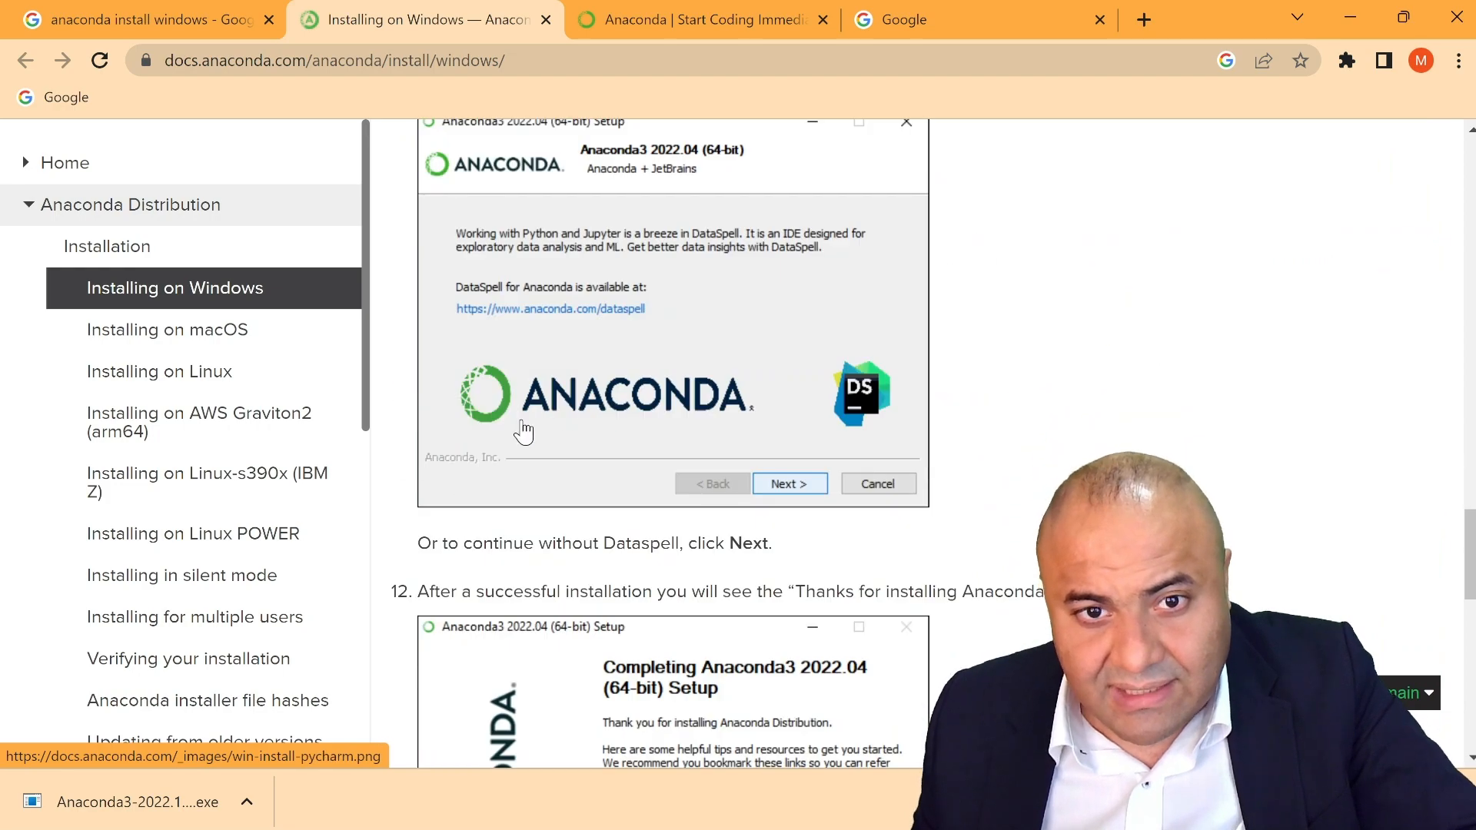
scroll(600, 440, up, 5)
scroll(600, 441, up, 10)
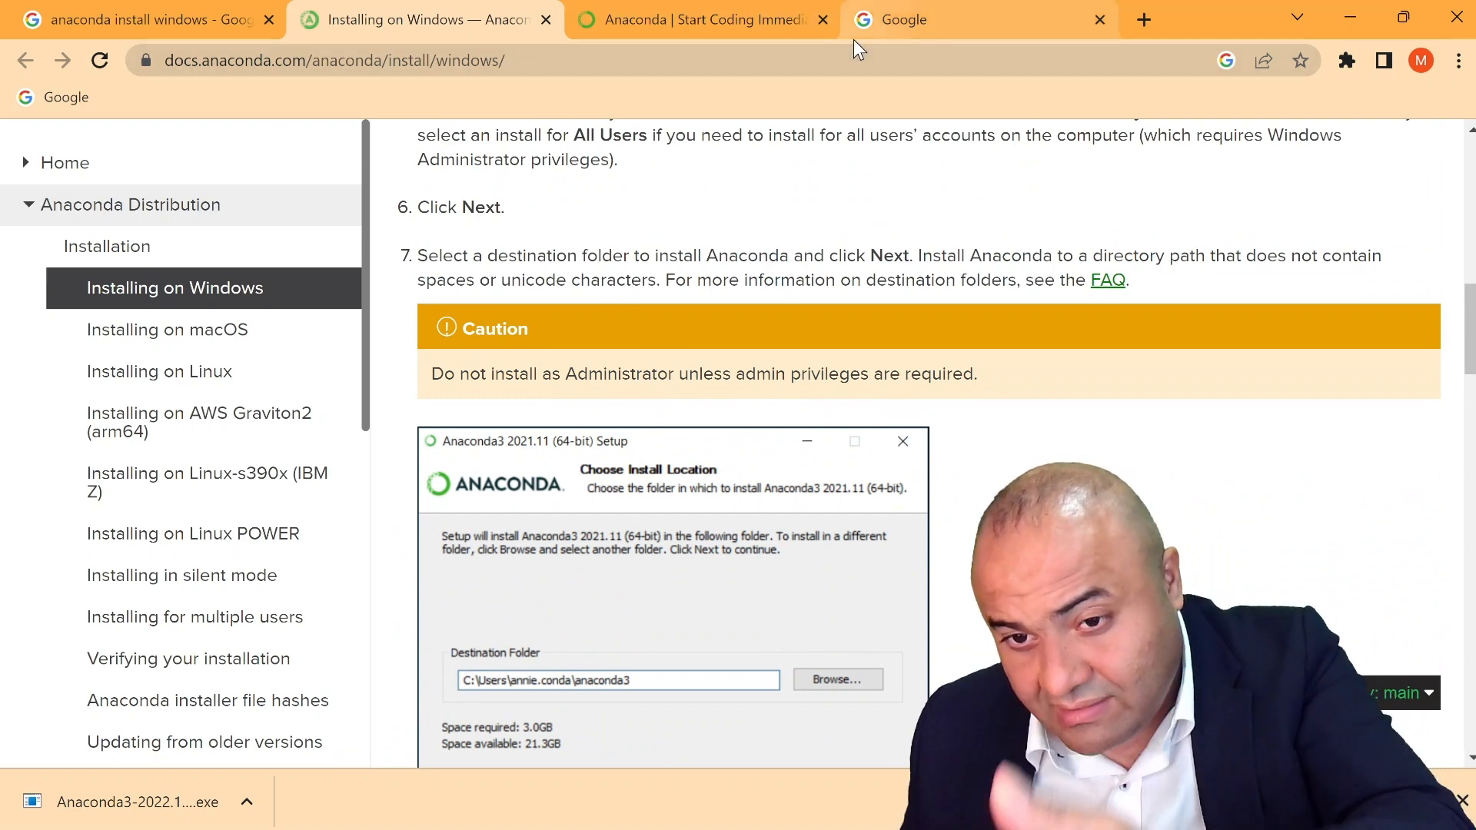
Search Google for "pip install beautifulsoup" in the unused Google tab.
click(906, 19)
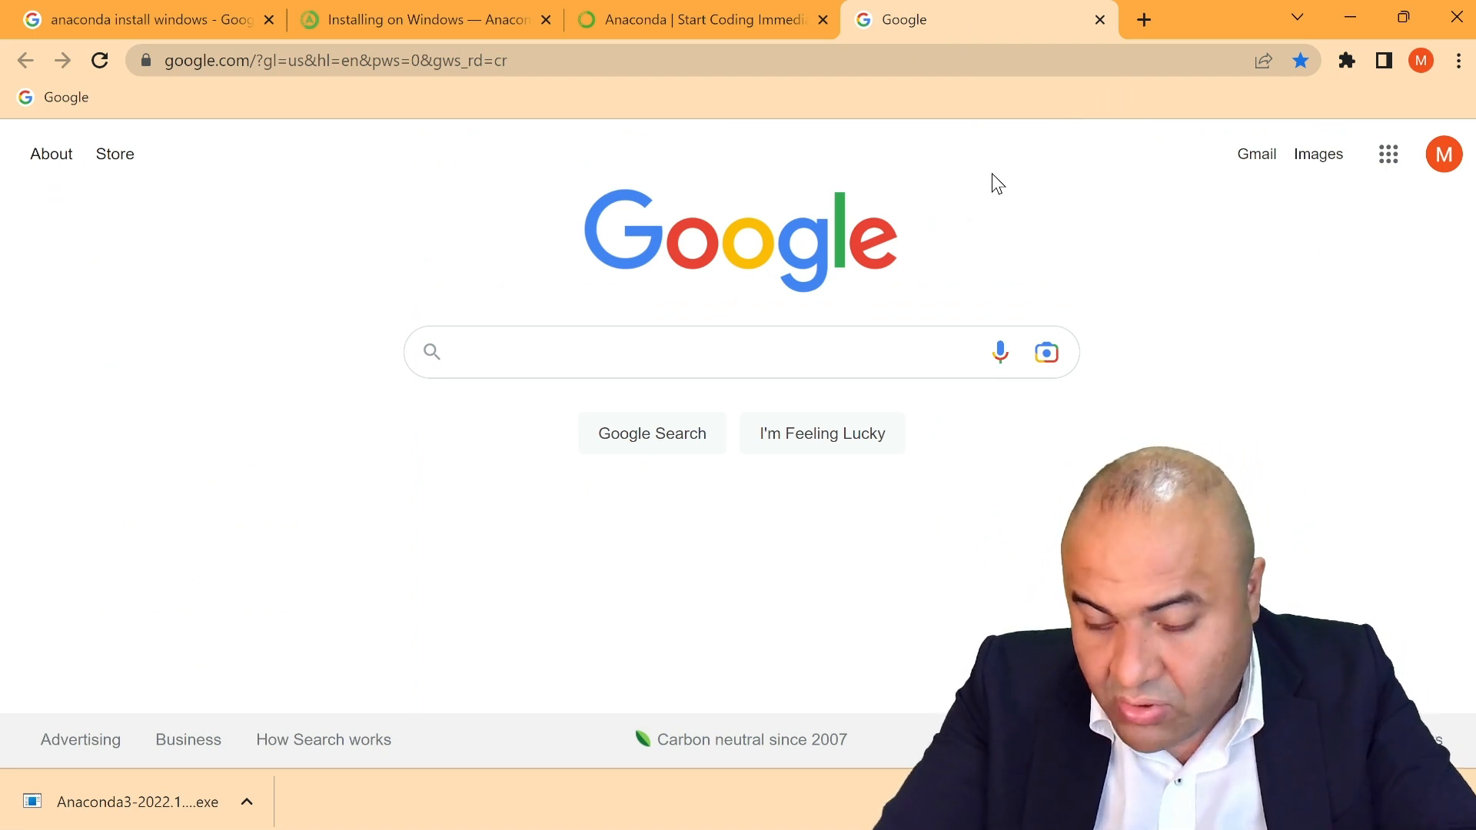
text(pi)
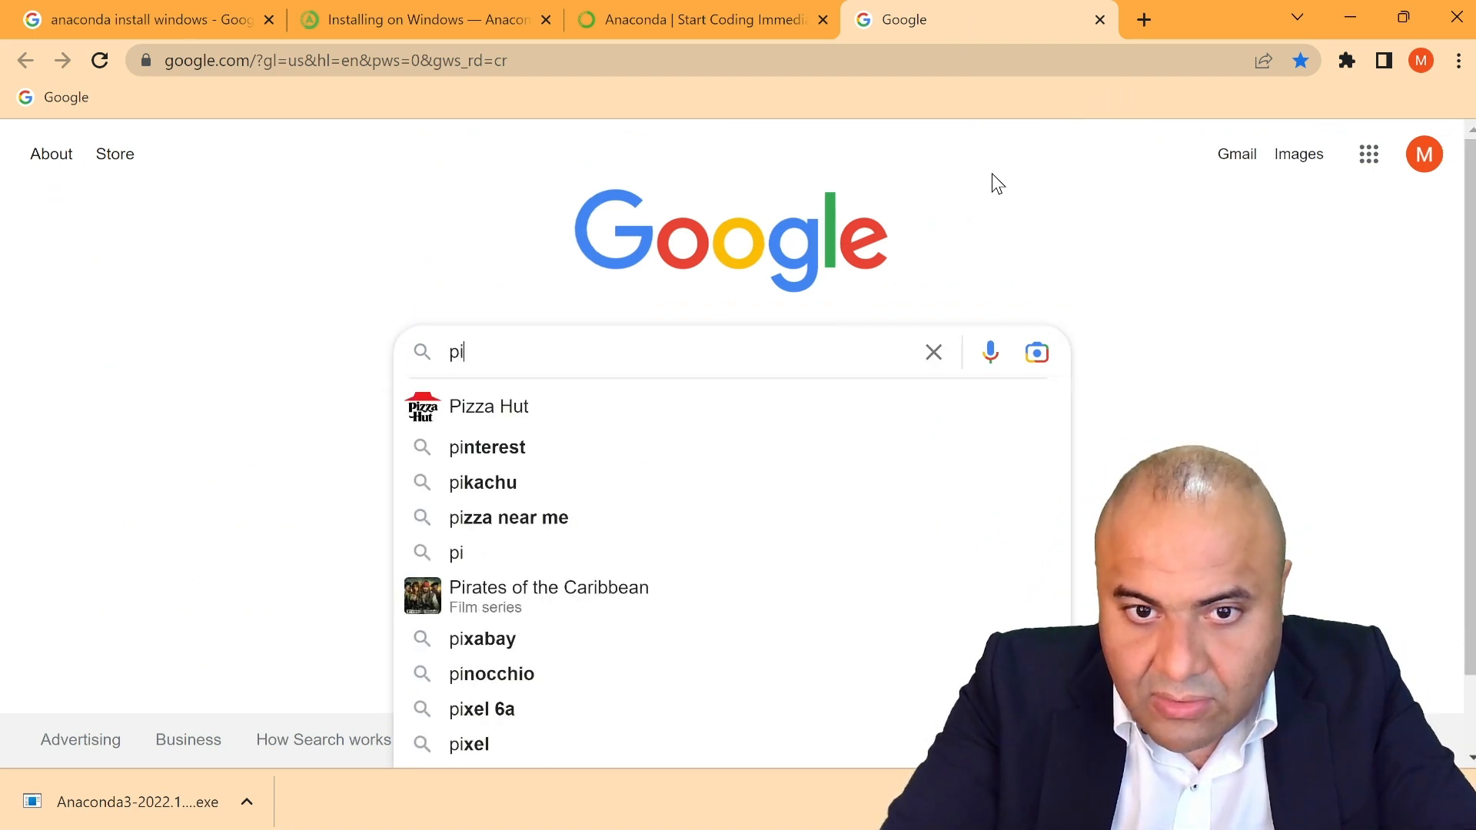
text(p install)
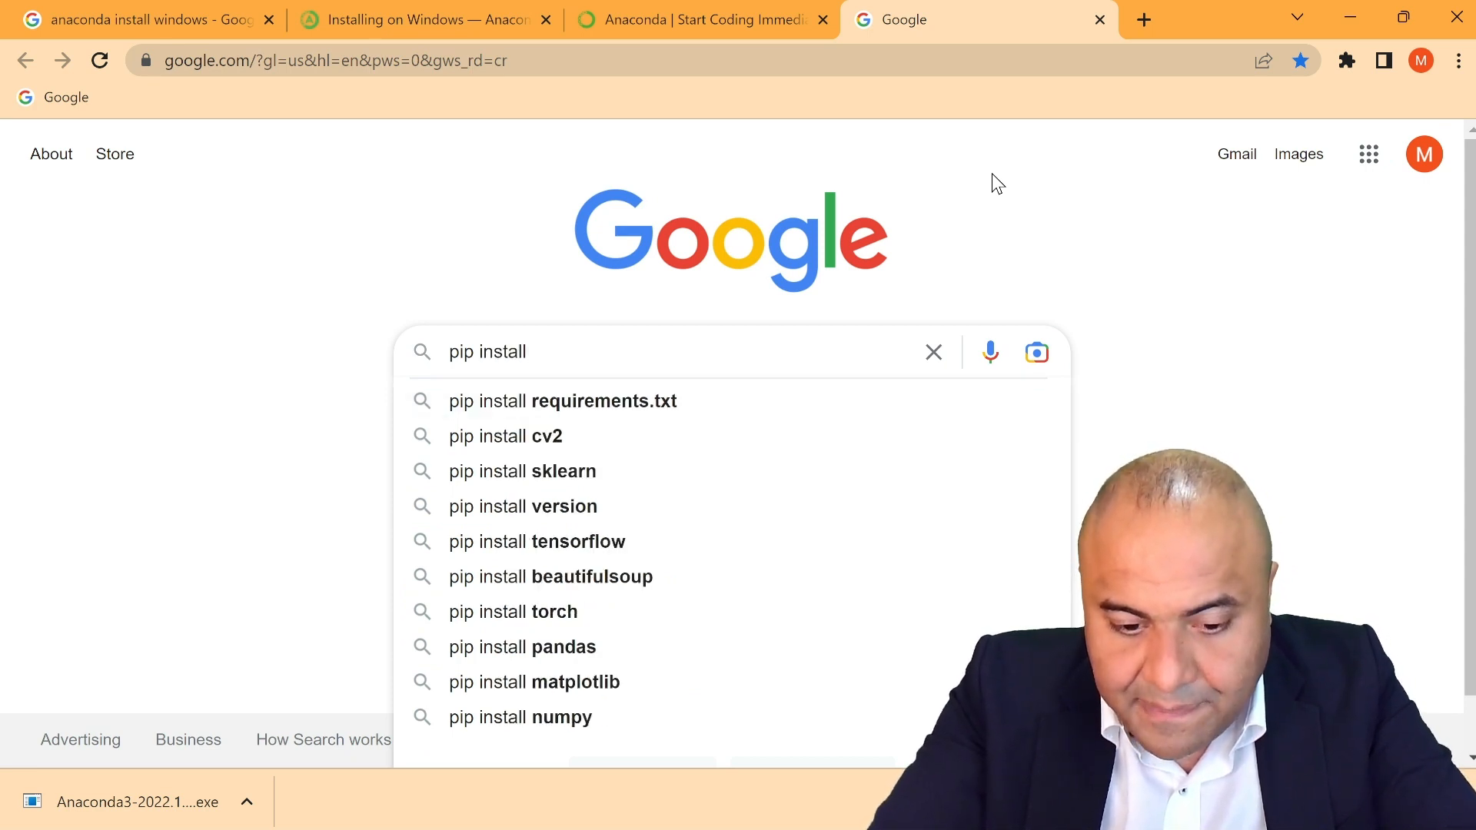
key(Down)
key(Down)
key(Down)
key(Down)
key(Down)
key(Down)
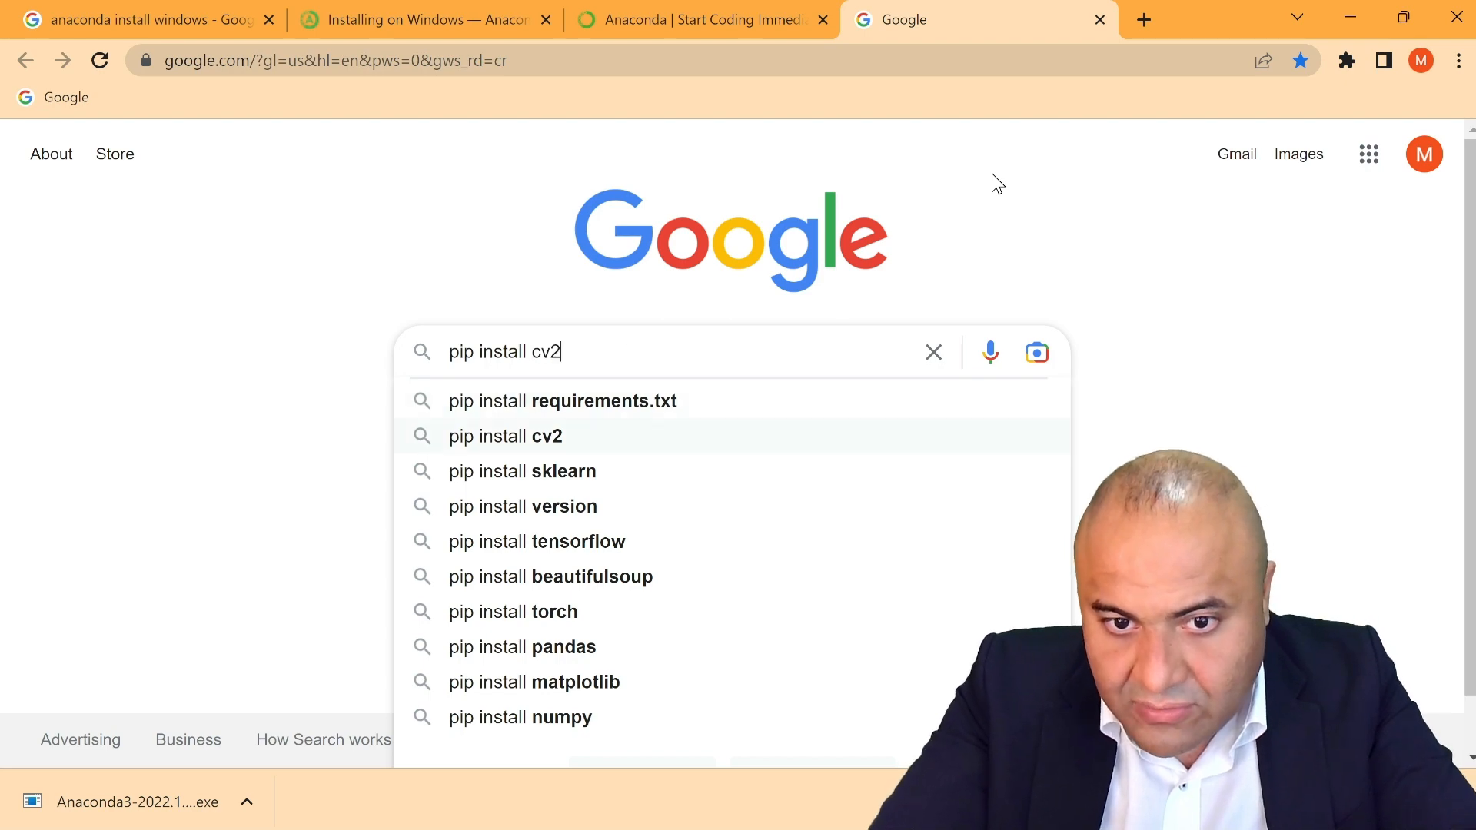
key(Return)
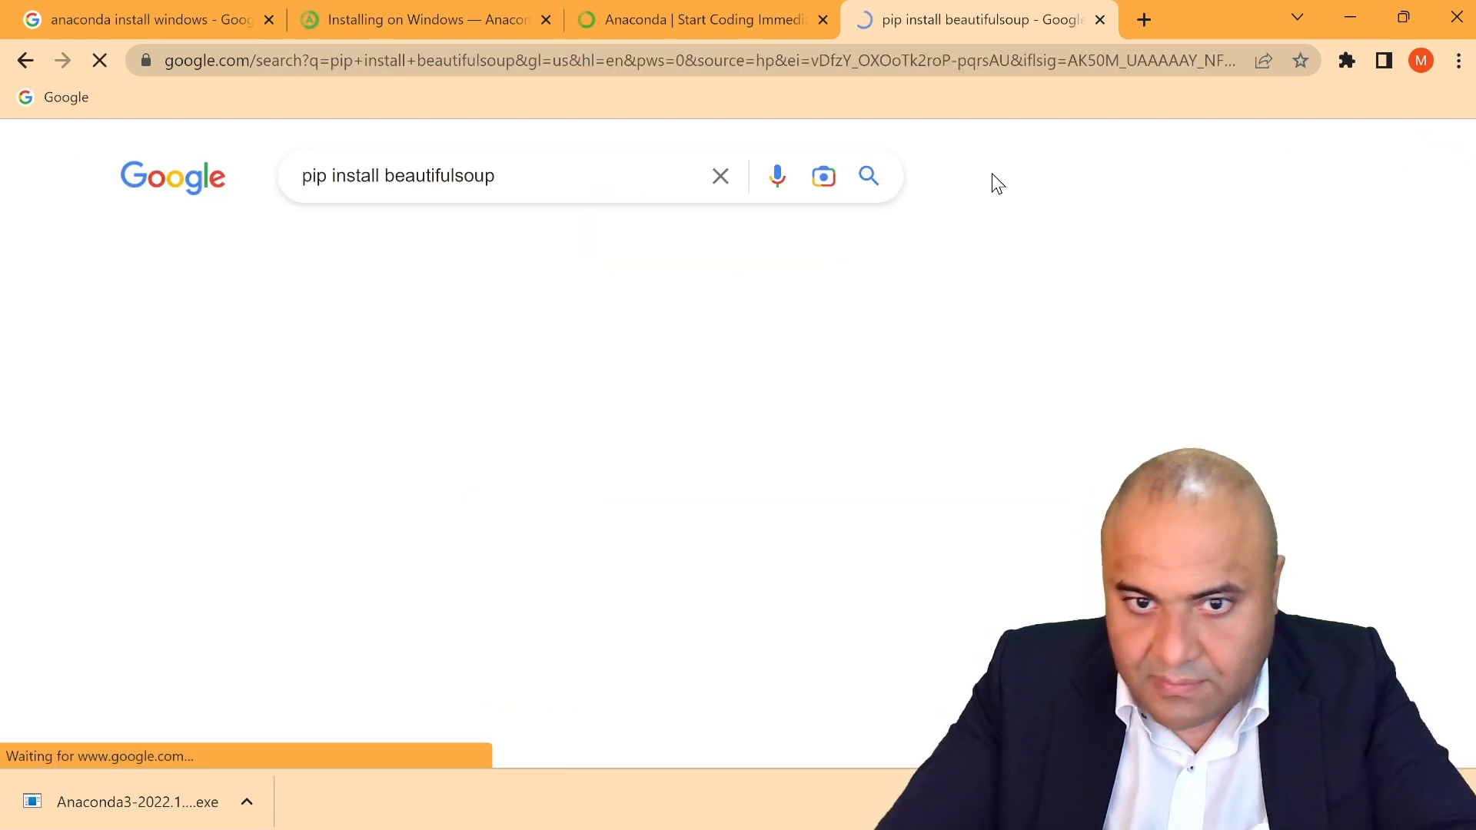
Open the beautifulsoup4 project page on PyPI in a new tab and copy its pip install command.
middle_click(280, 377)
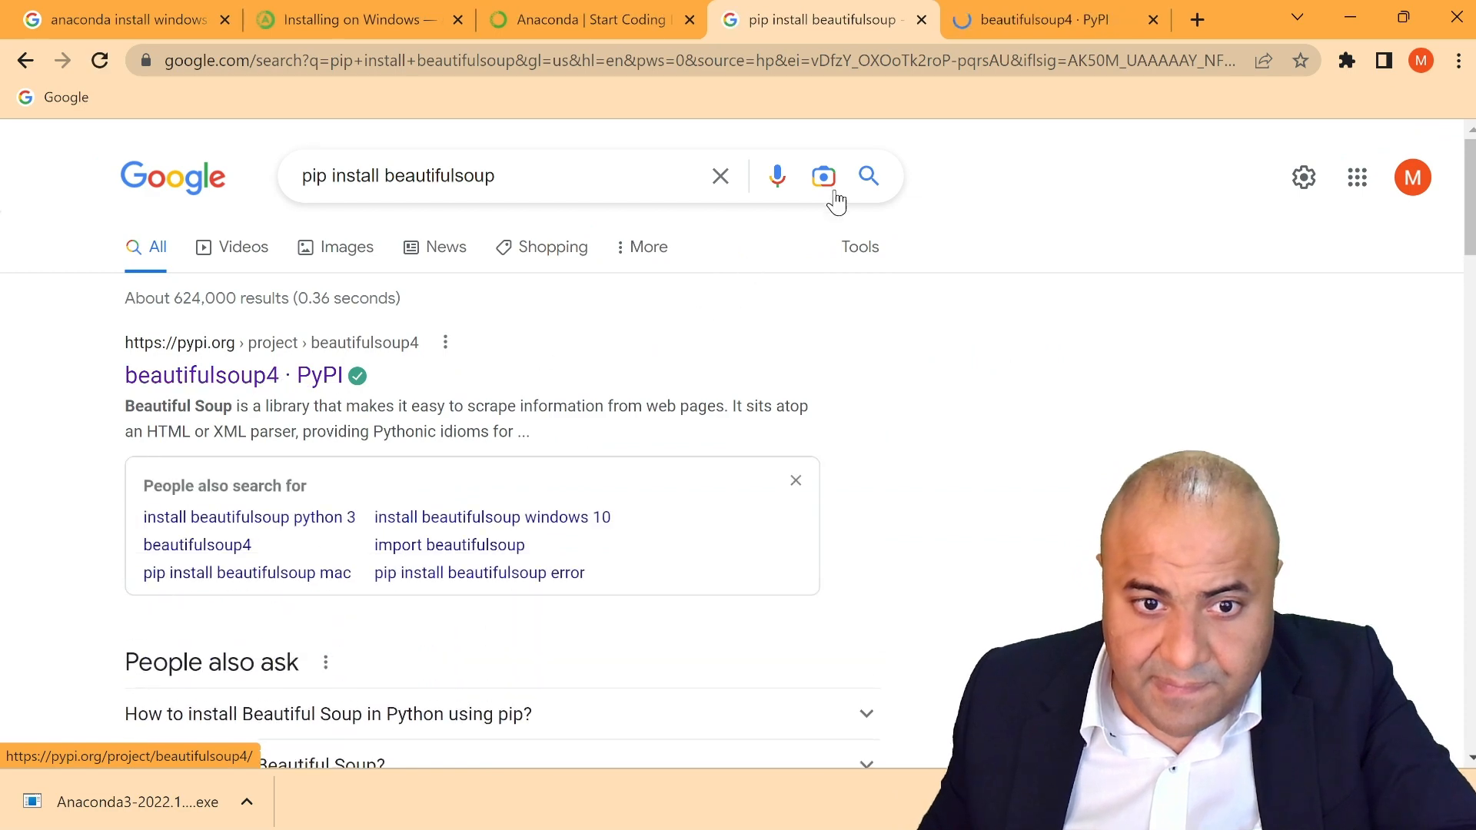
click(1026, 20)
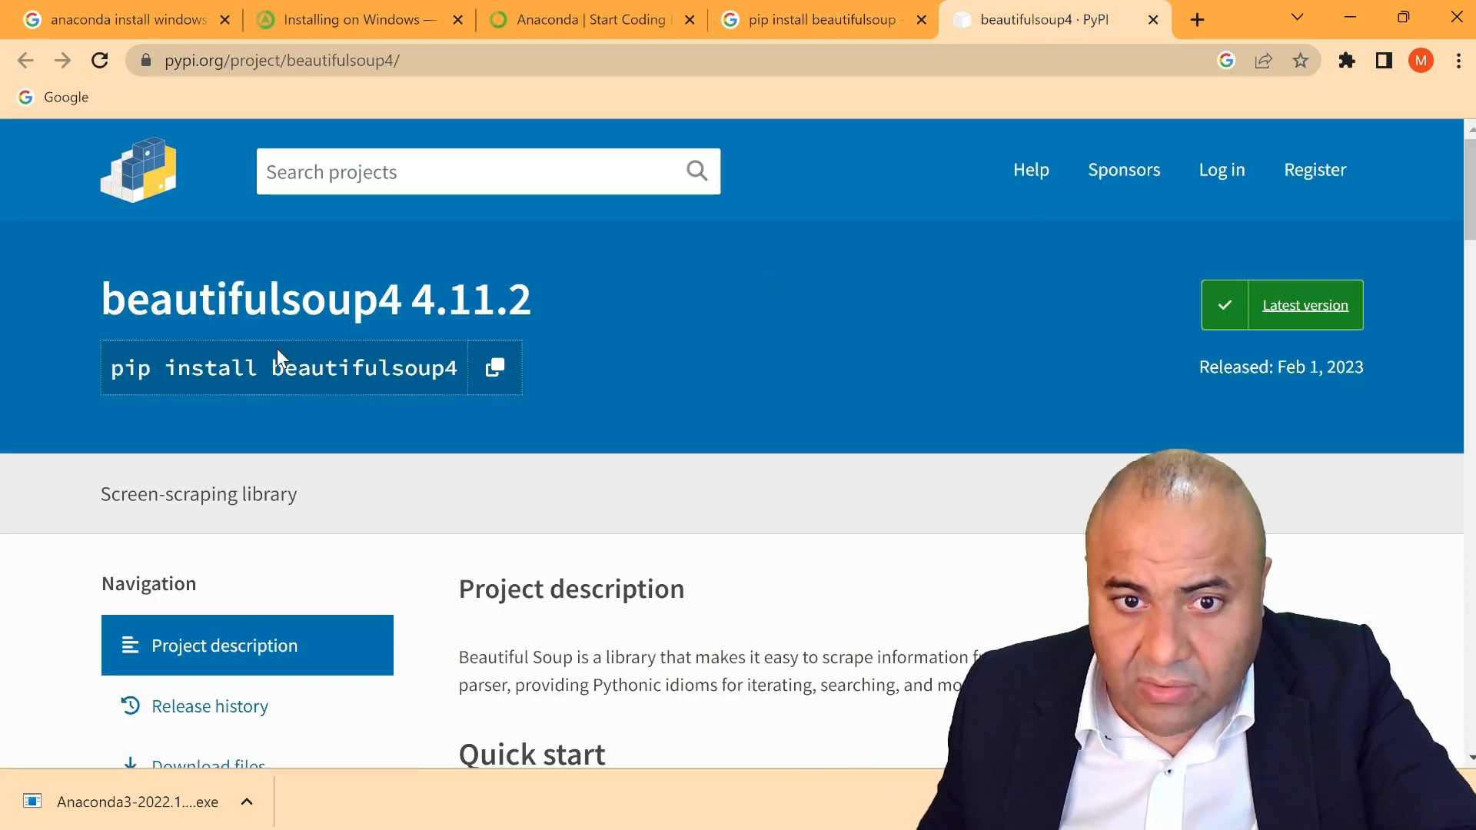
click(505, 385)
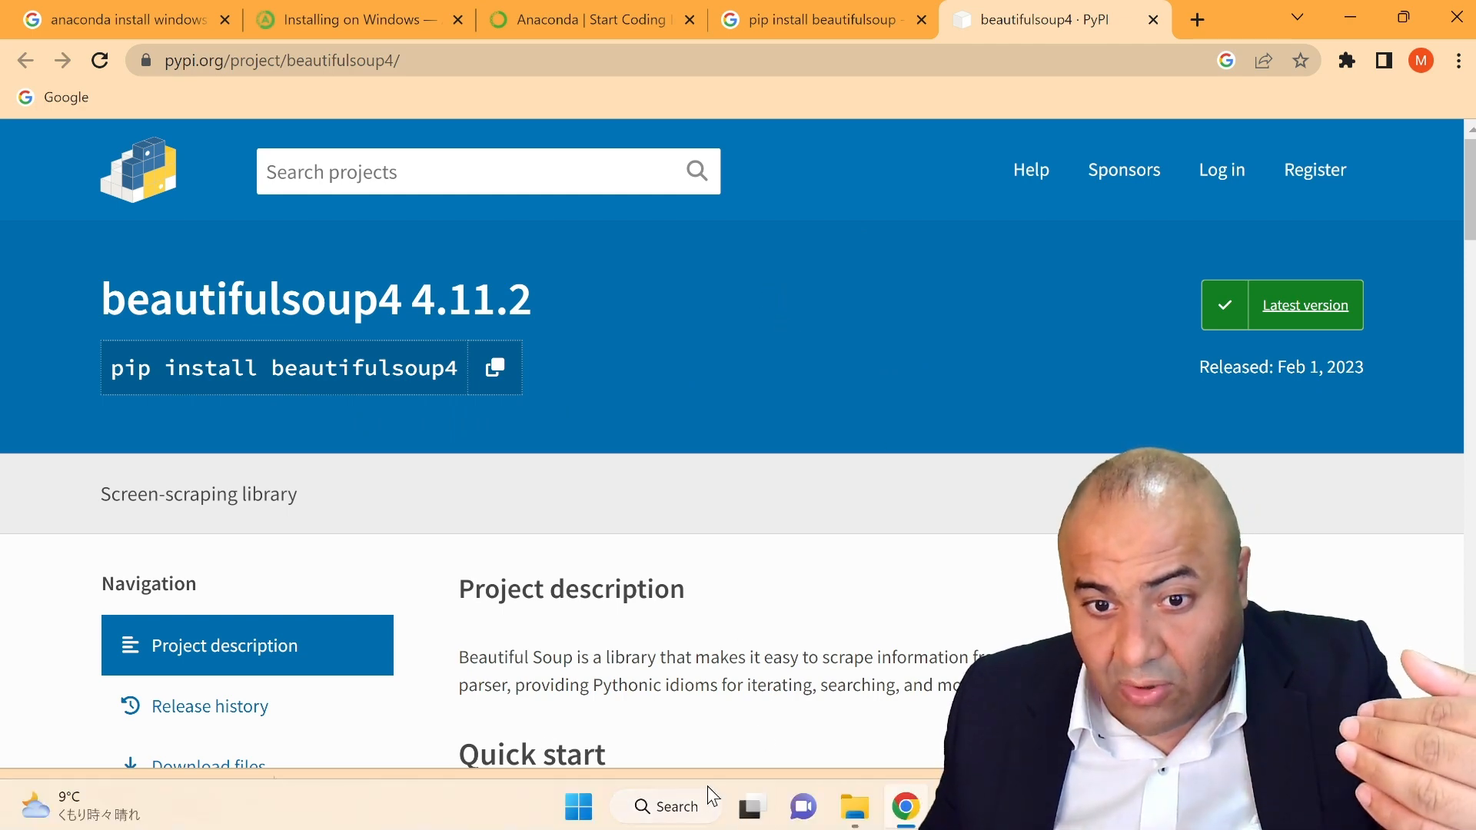
Find and open Anaconda Prompt (anaconda3), and place its window over the browser page.
click(674, 811)
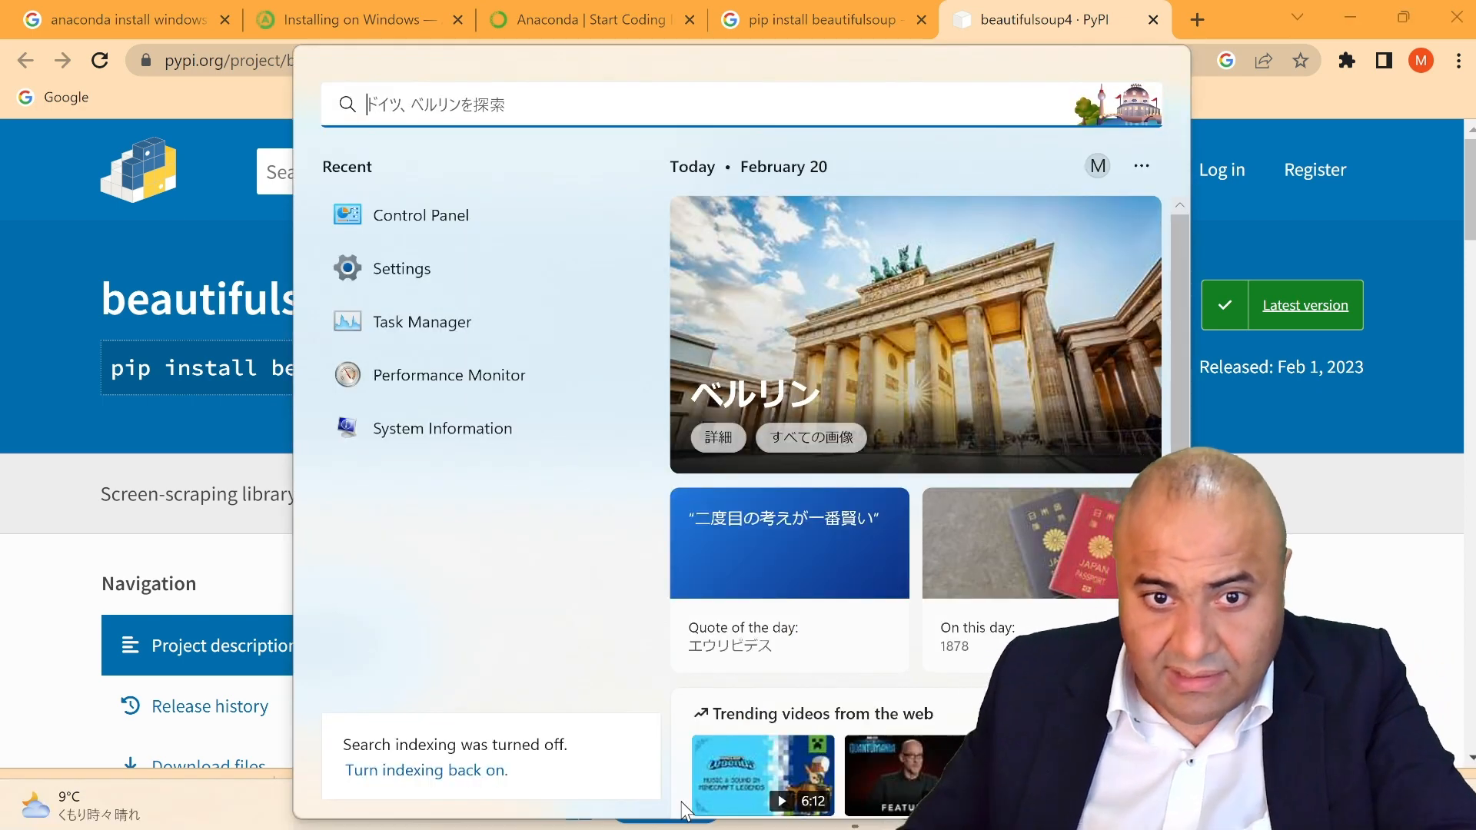
text(ana)
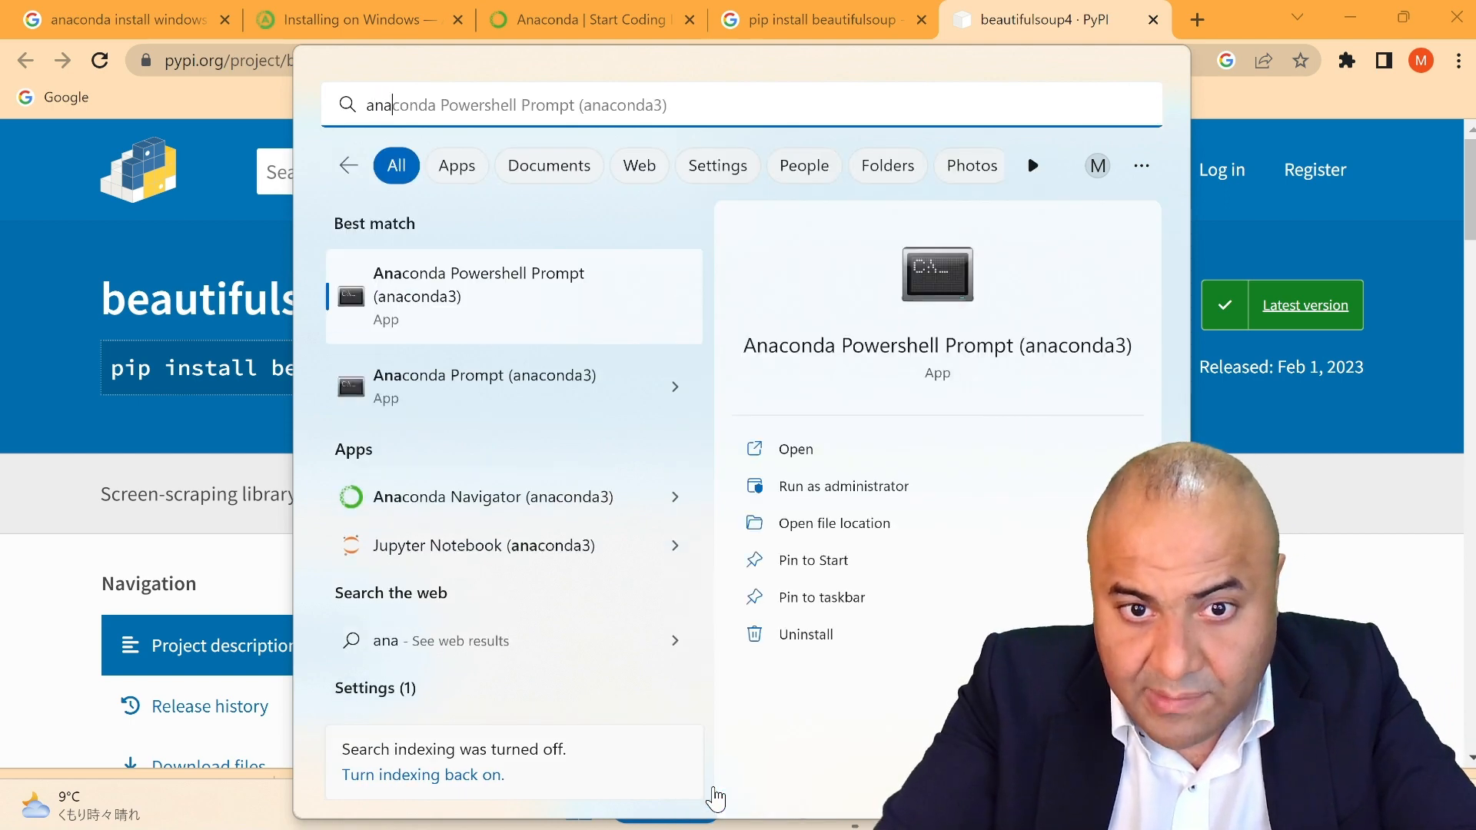
text(conda)
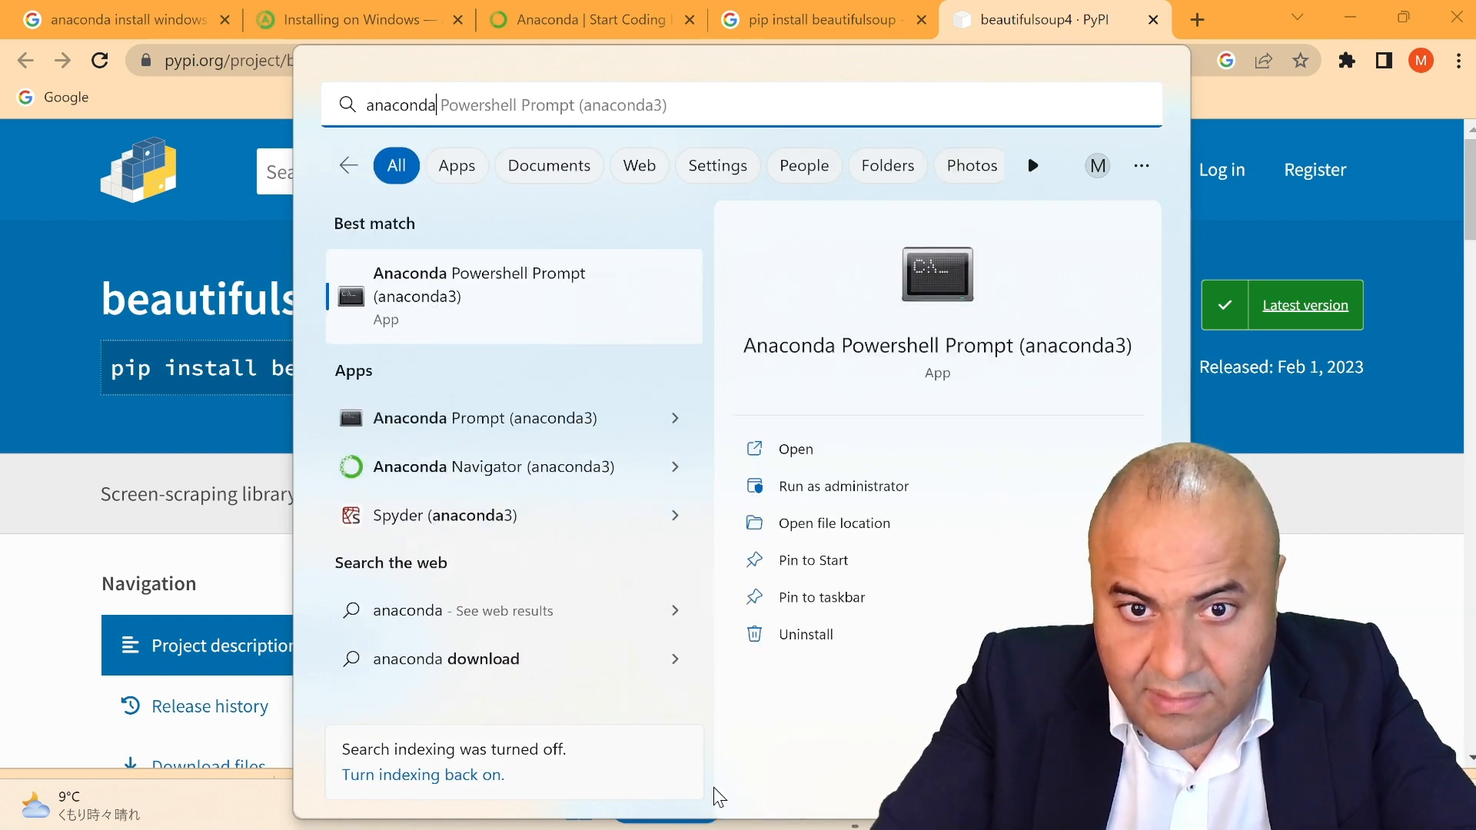
click(572, 416)
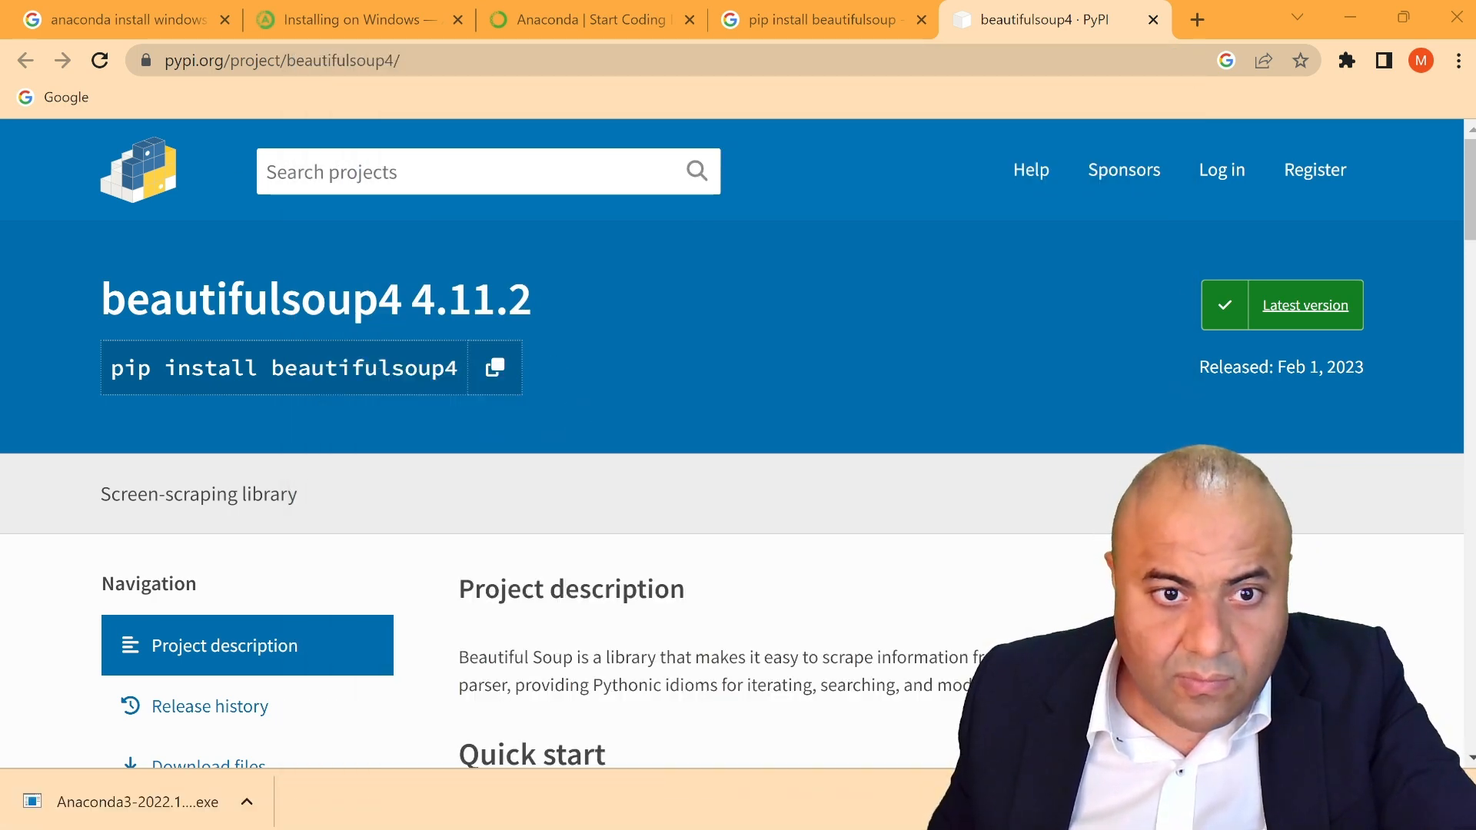
drag(1475, 362, 544, 183)
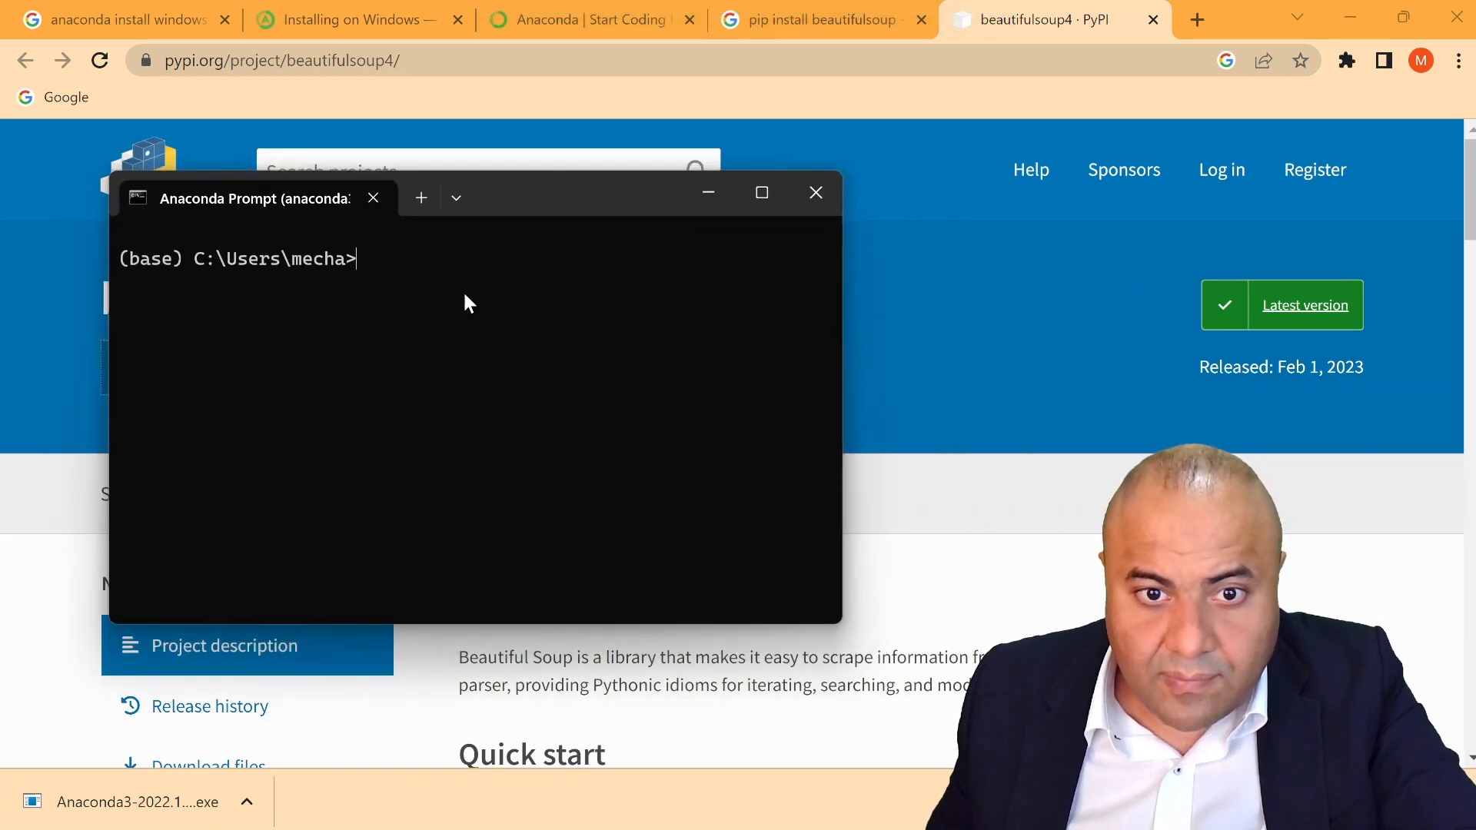
Run "pip install beautifulsoup4" in the Anaconda Prompt and review the installation output.
text(pip install beautifulsoup4)
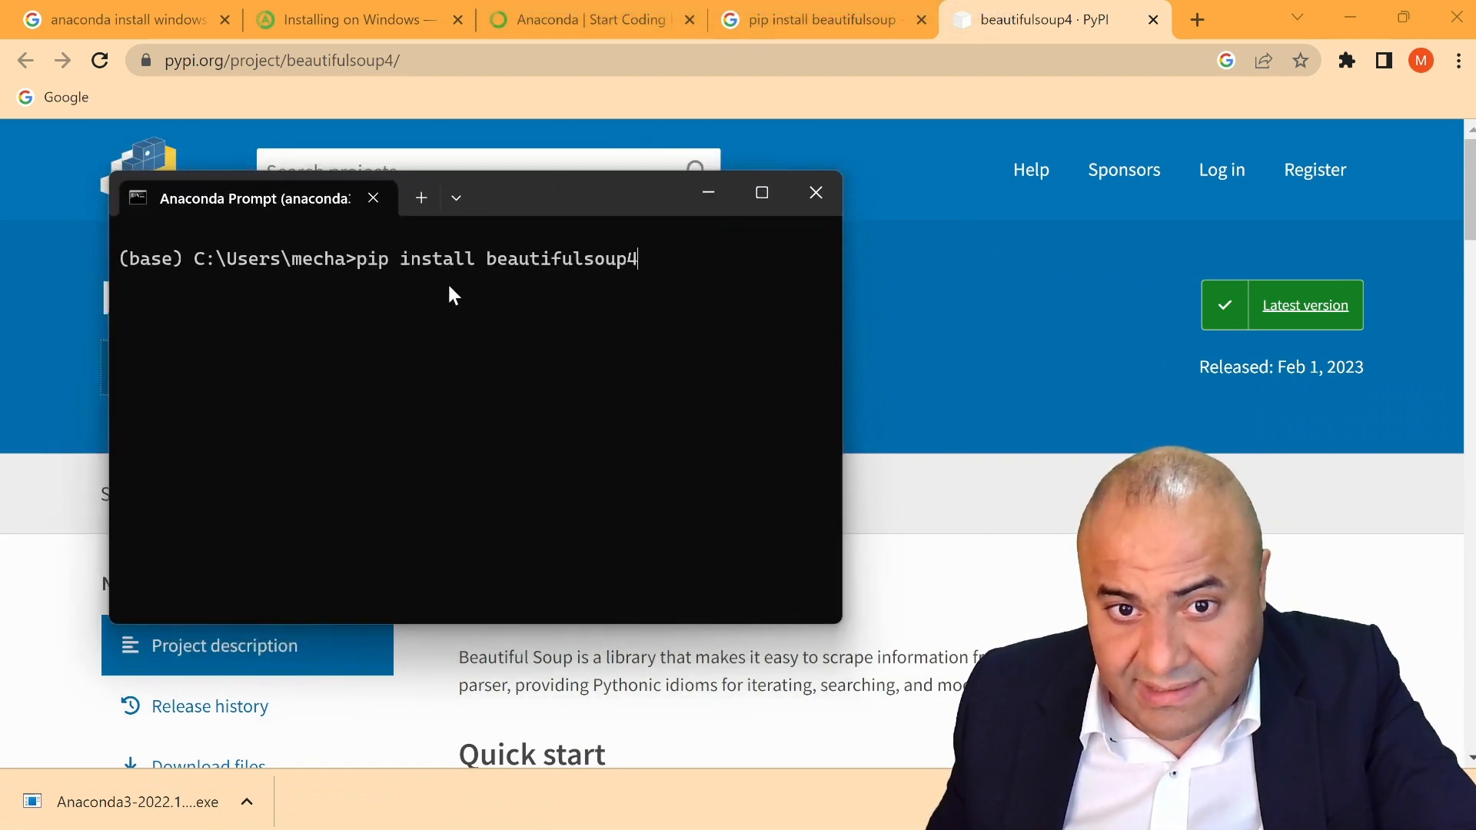
key(Return)
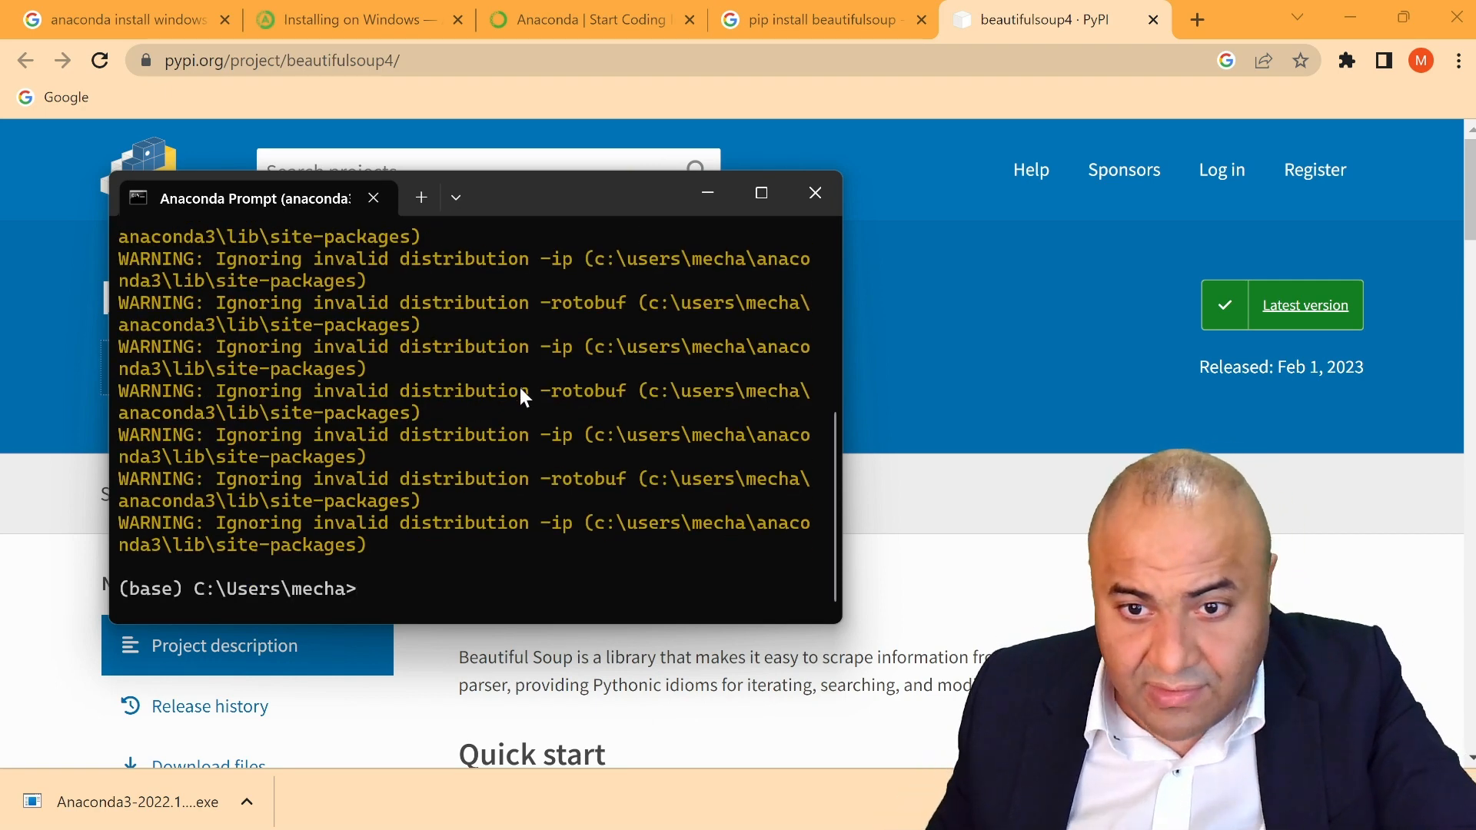
scroll(484, 403, up, 5)
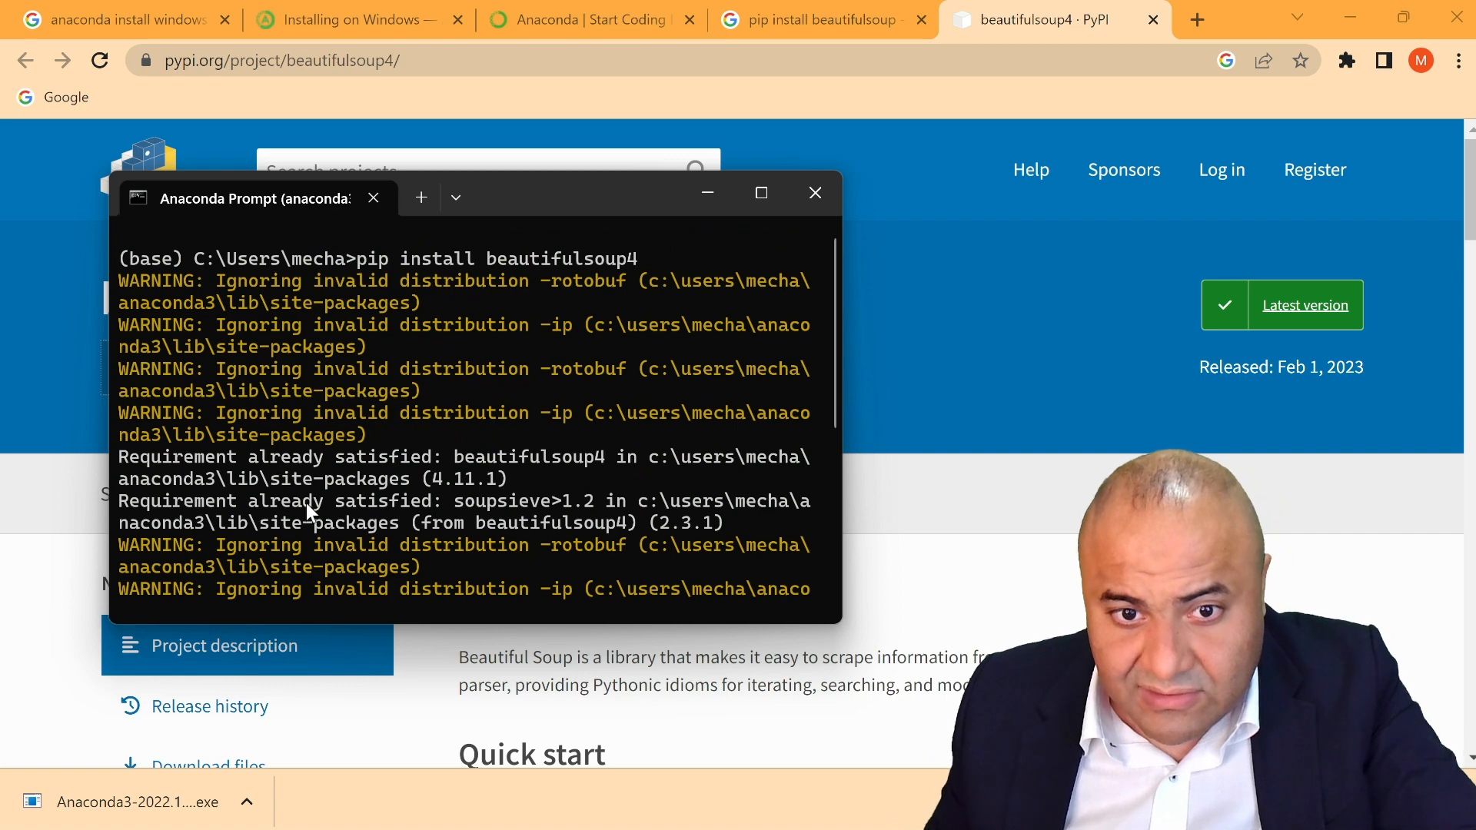
drag(292, 459, 451, 461)
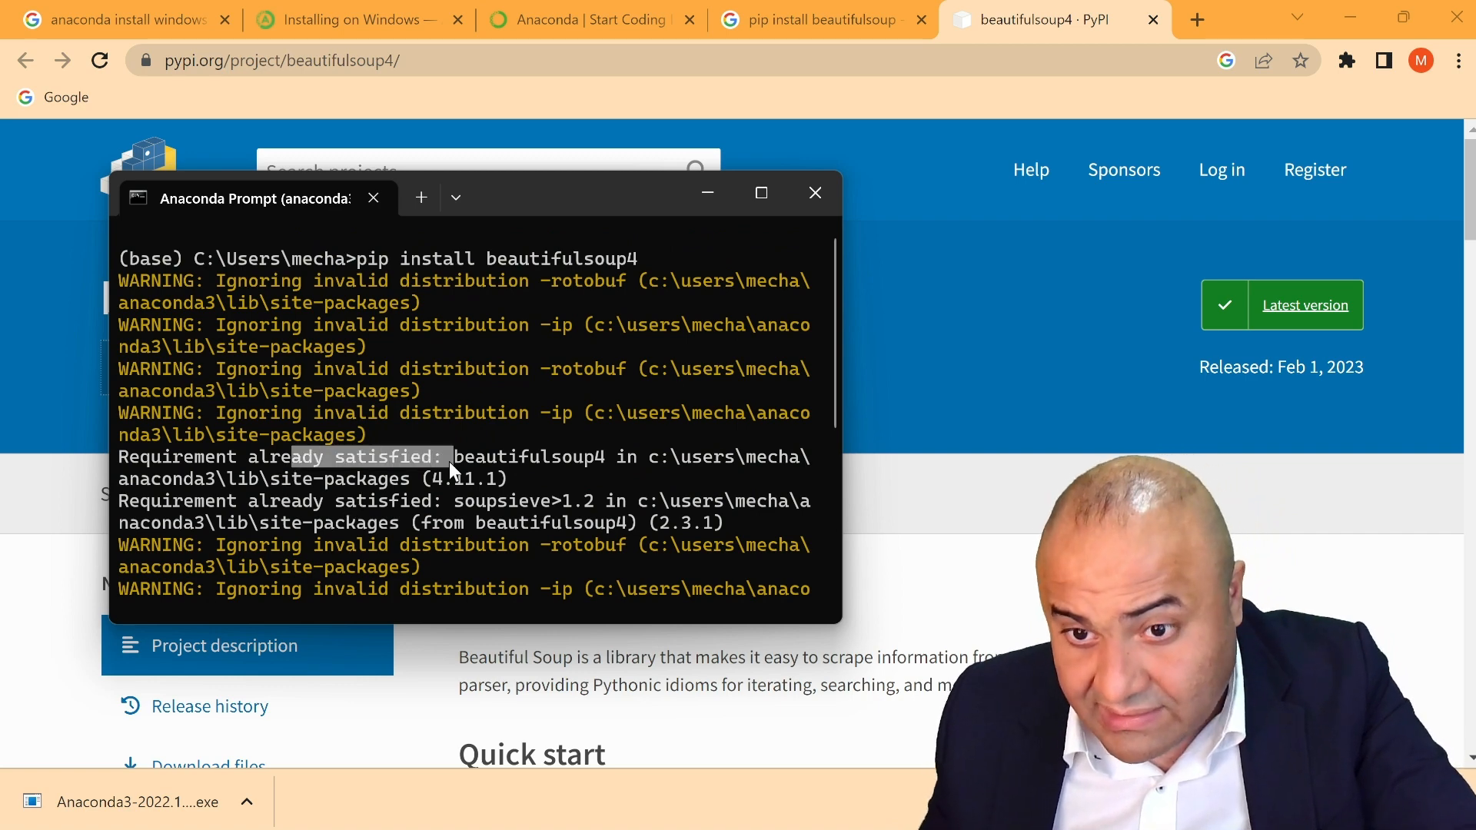
scroll(452, 461, down, 1)
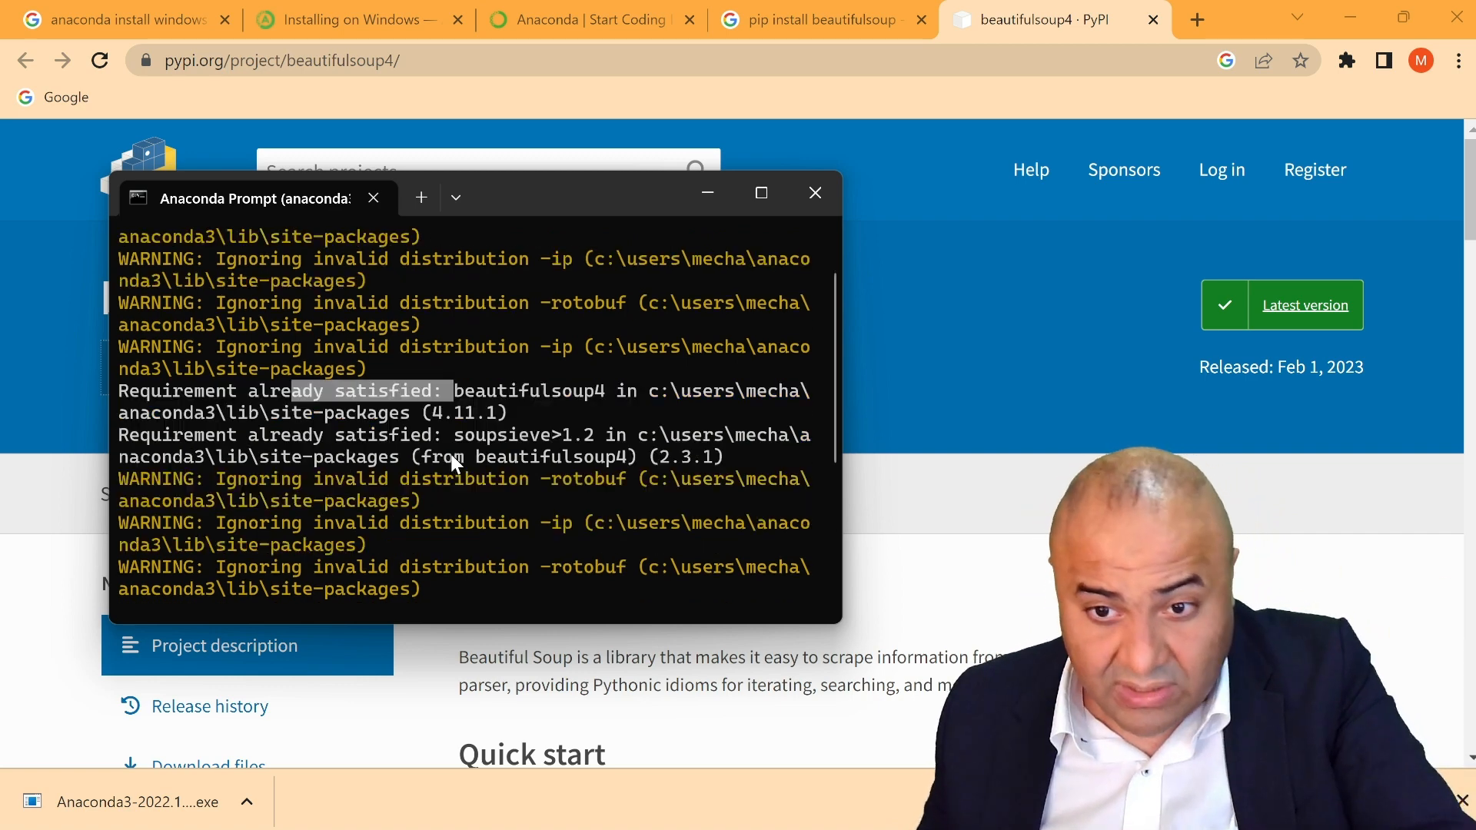
scroll(449, 461, down, 3)
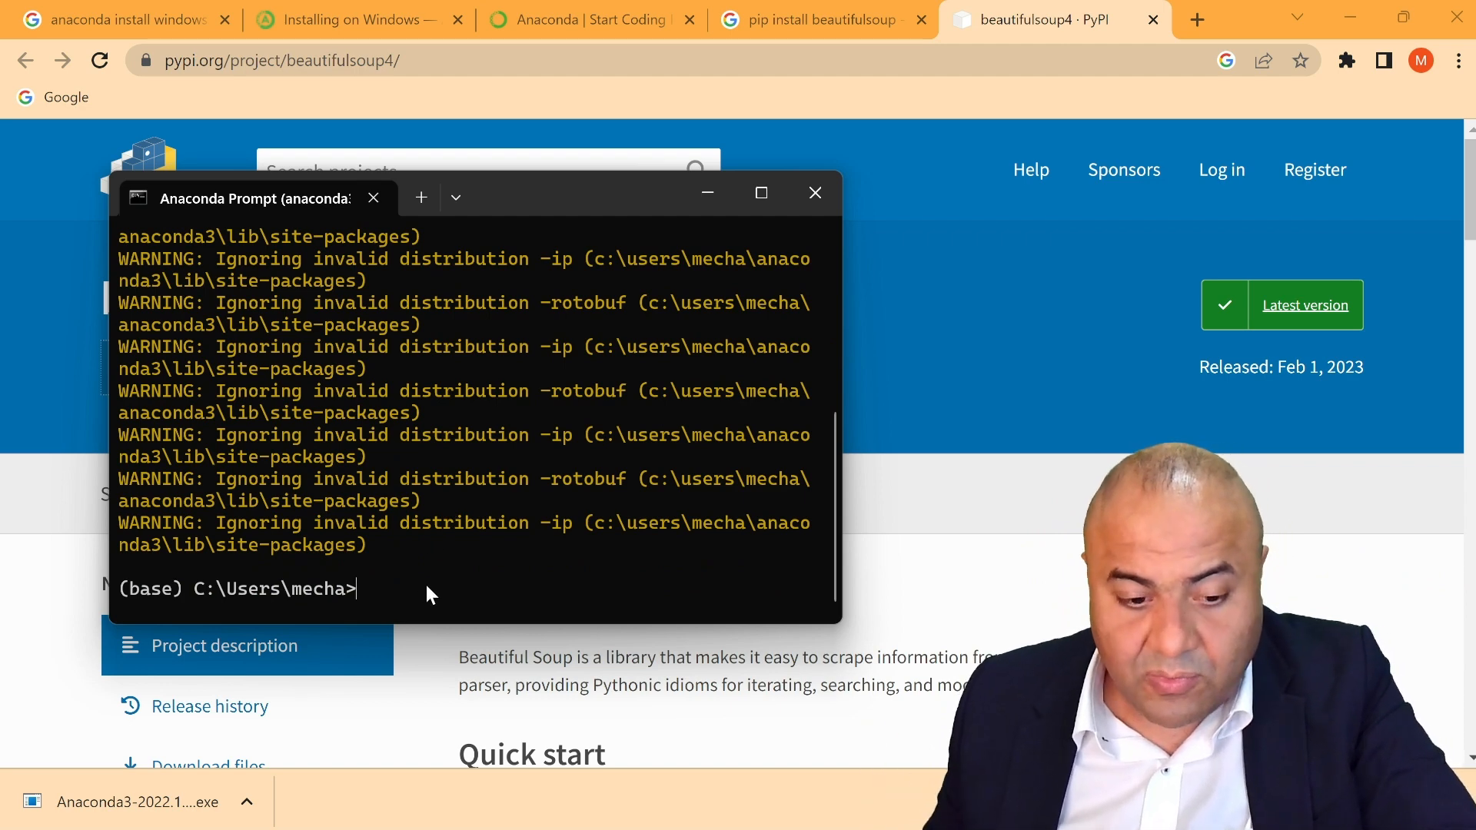
Change the prompt's directory with cd to the Installing_Anaconda folder under Production_AI_For_Engineering_Applications\Introduction, using the full path from File Explorer.
text(cd)
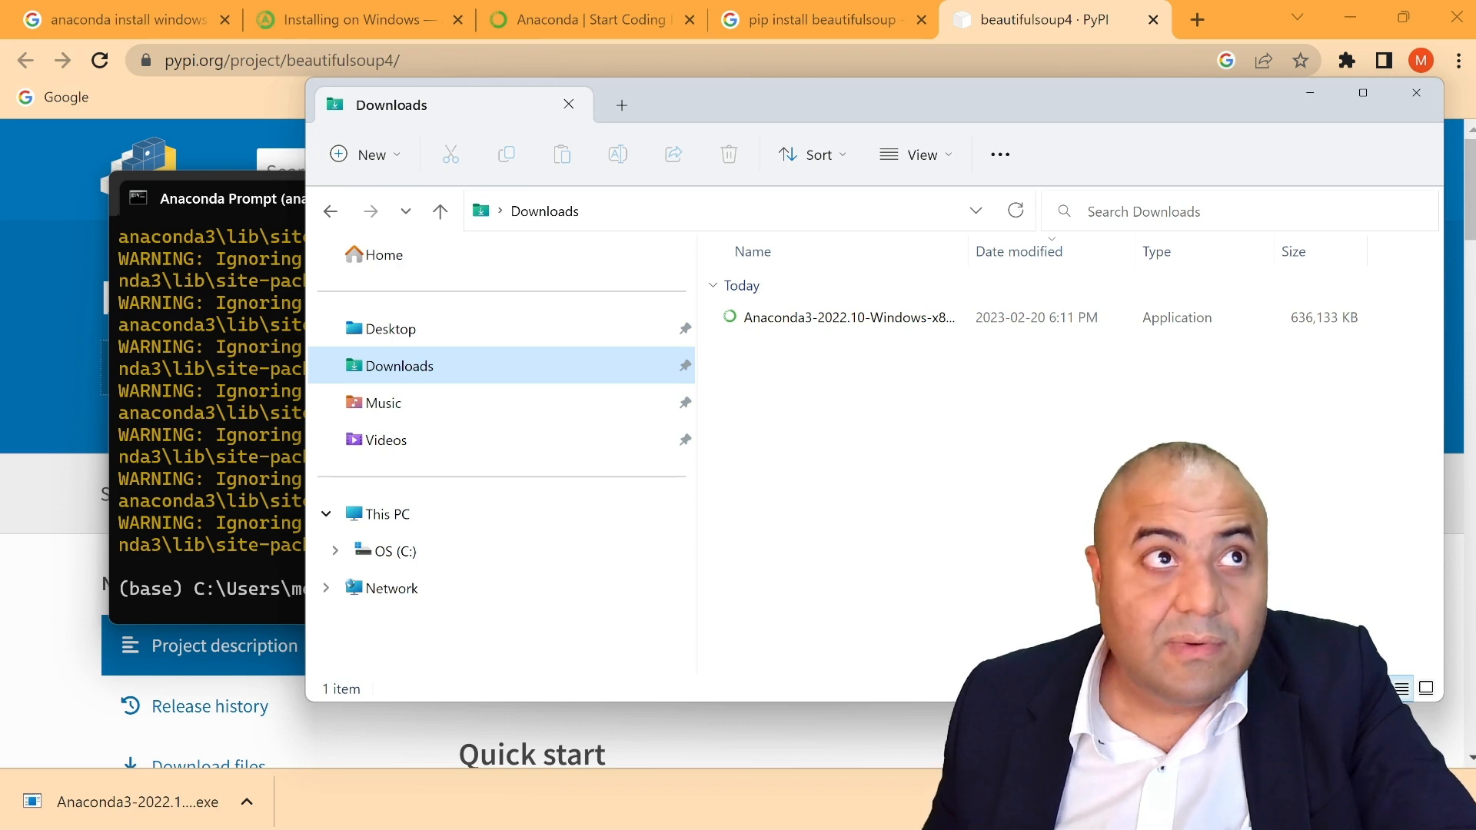
drag(768, 100, 534, 231)
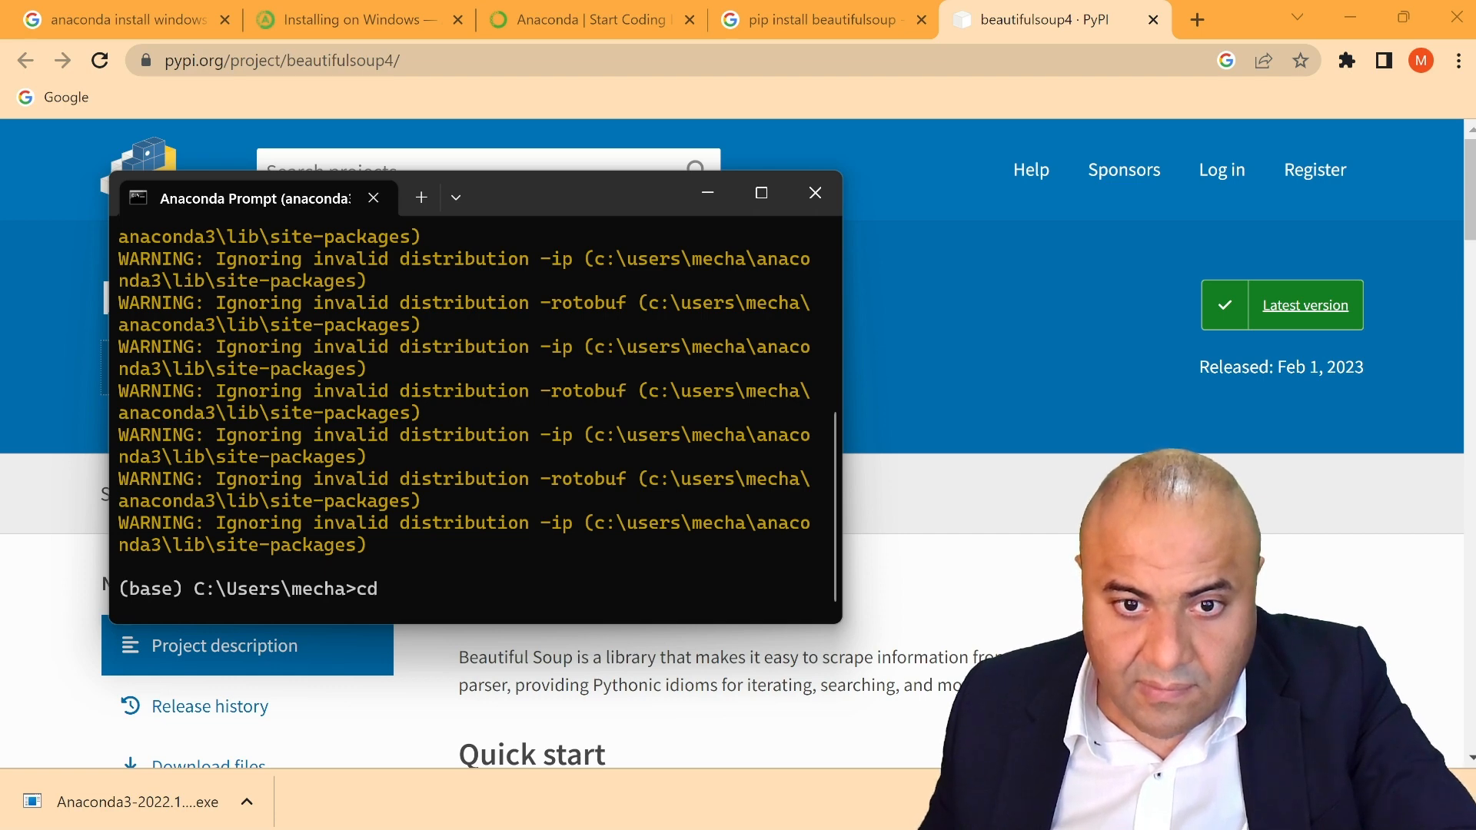
drag(1475, 408, 941, 210)
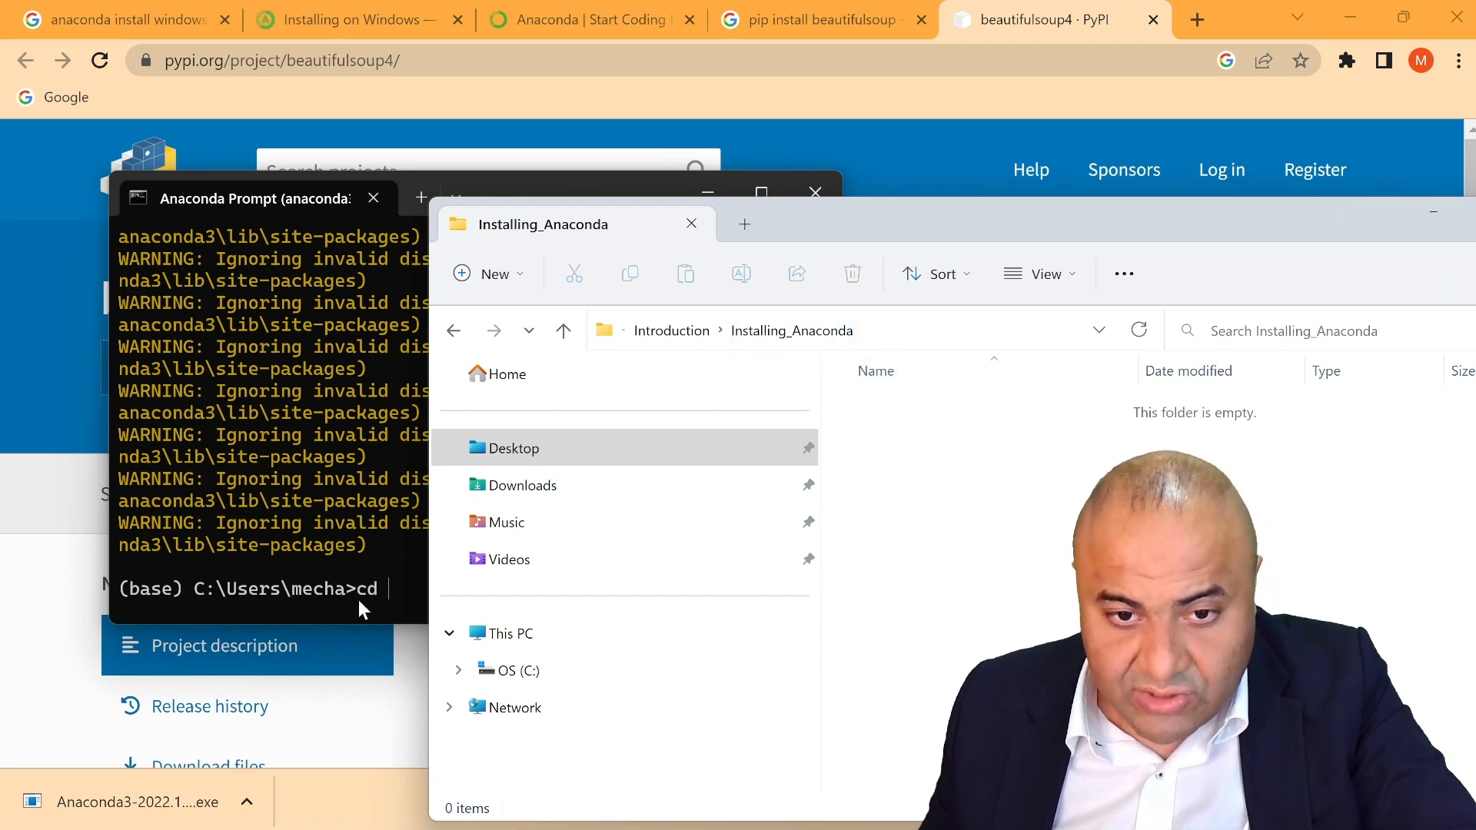
click(849, 329)
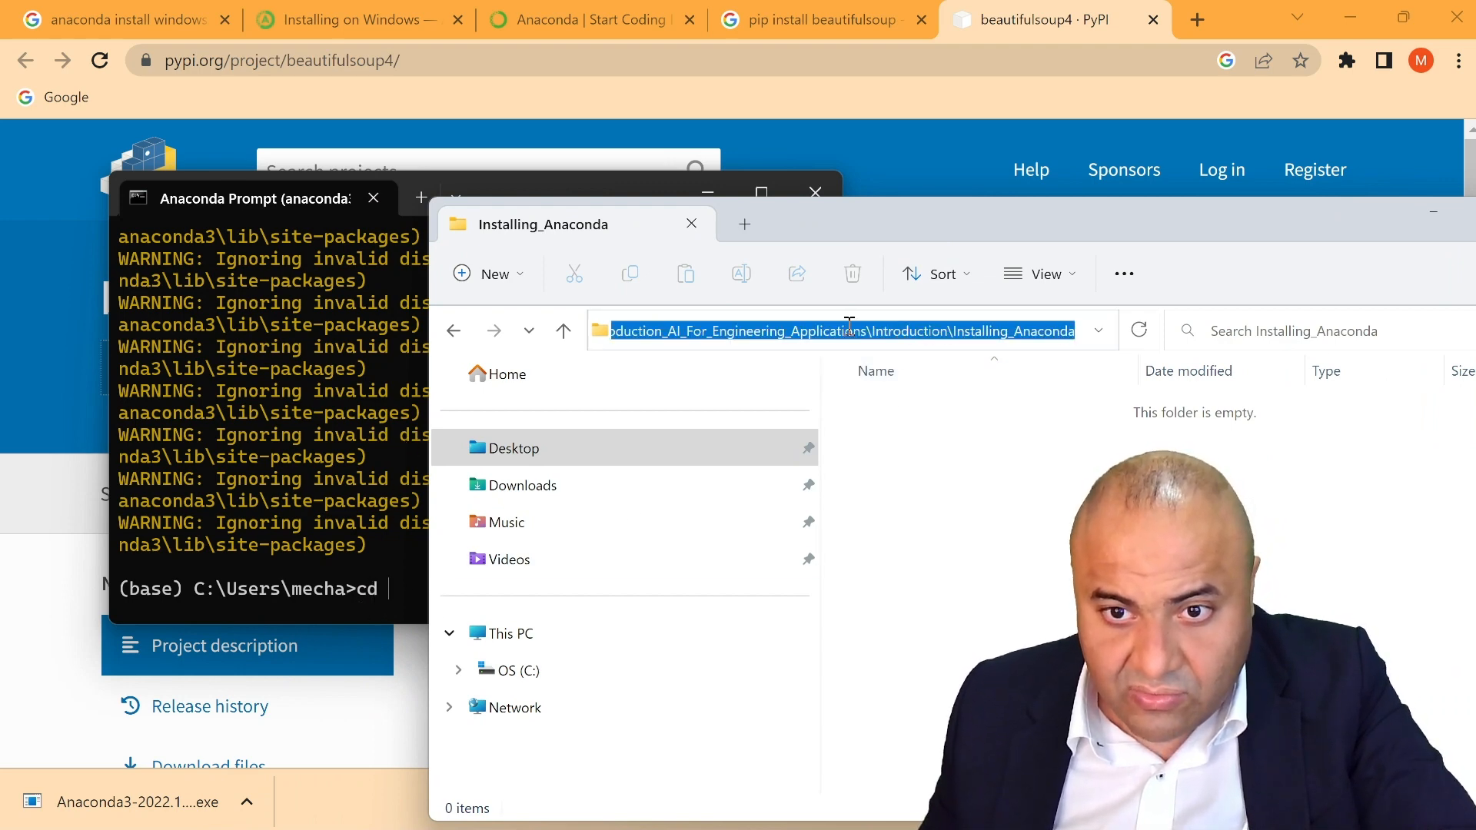
click(330, 411)
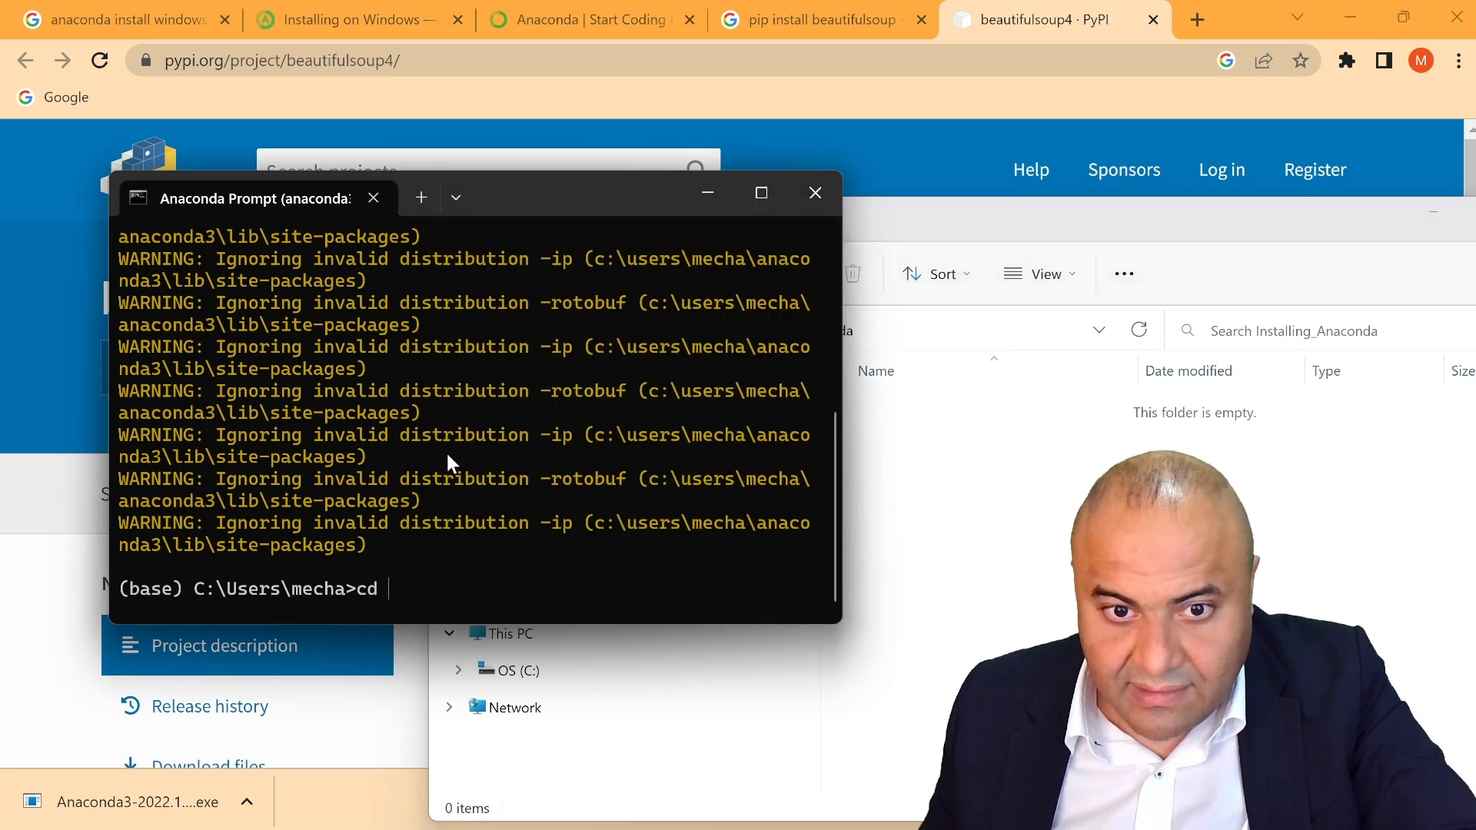
text(C:\Users\mecha\OneDrive\デスクトップ\main\Production_AI_For_Engineering_Applications\Introduction\Installing_Anaconda)
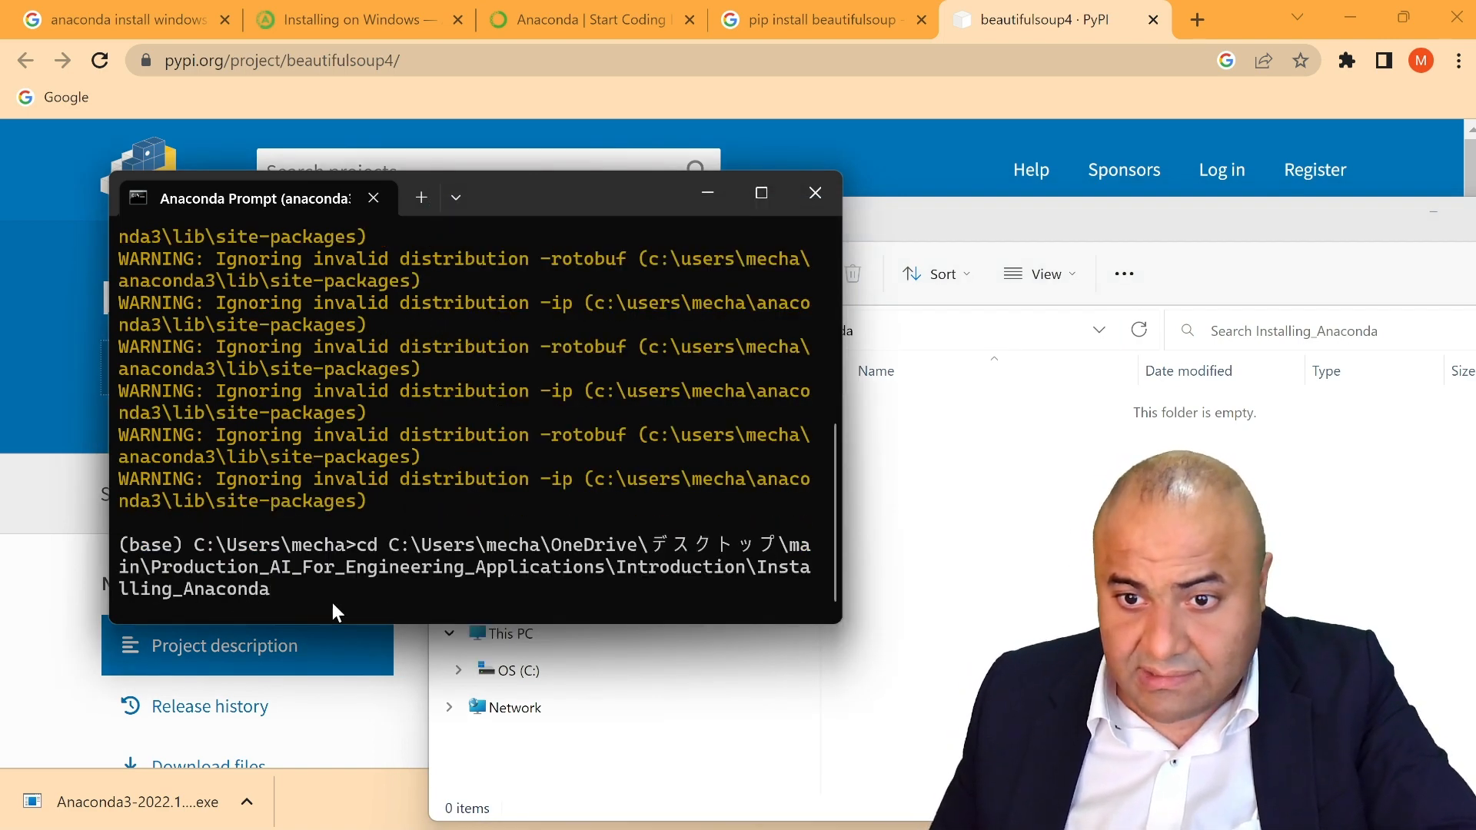
key(Return)
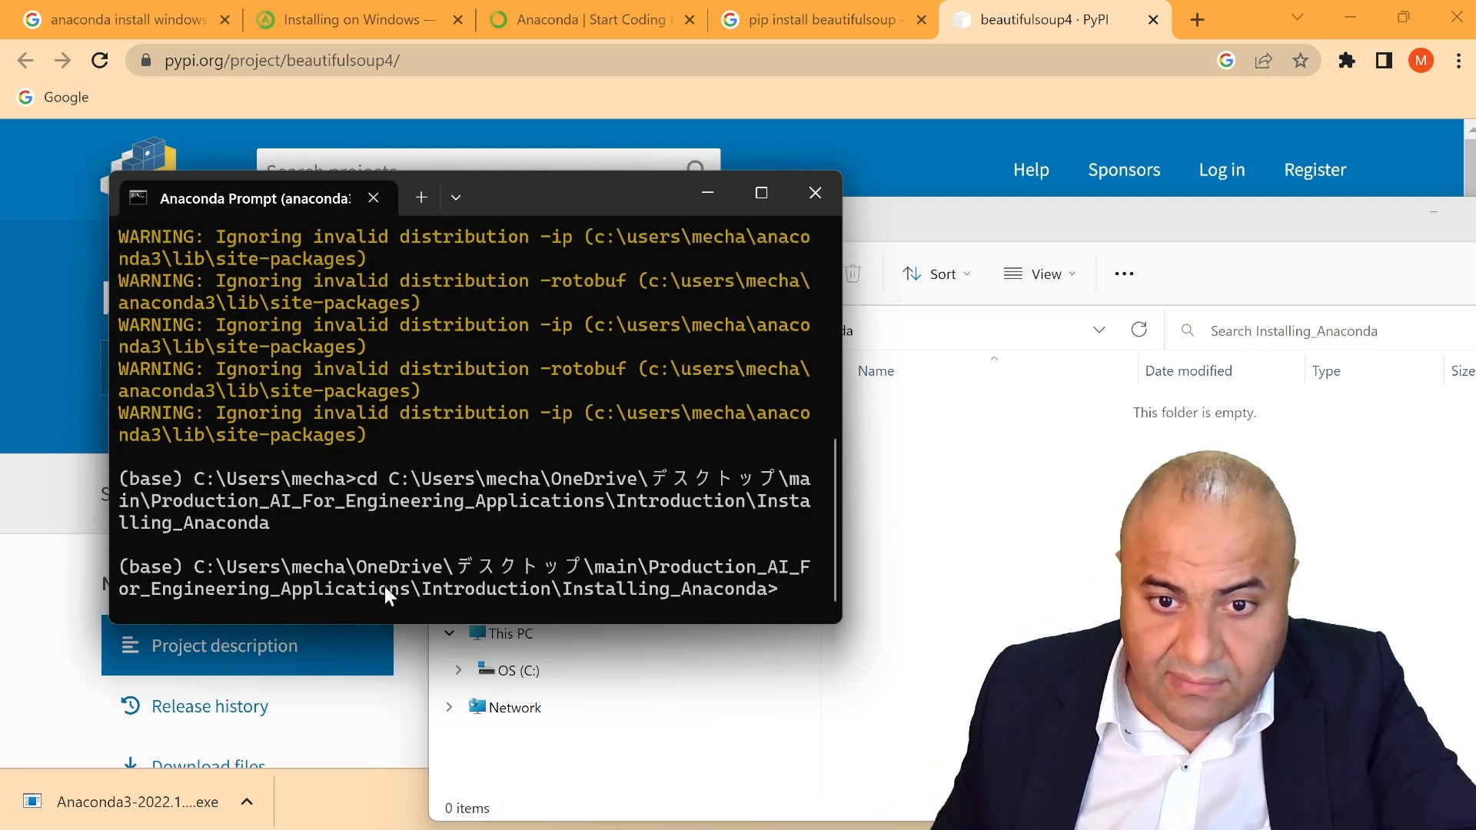
Enlarge the Anaconda Prompt window and run "jupyter notebook" from the Installing_Anaconda folder.
click(1022, 417)
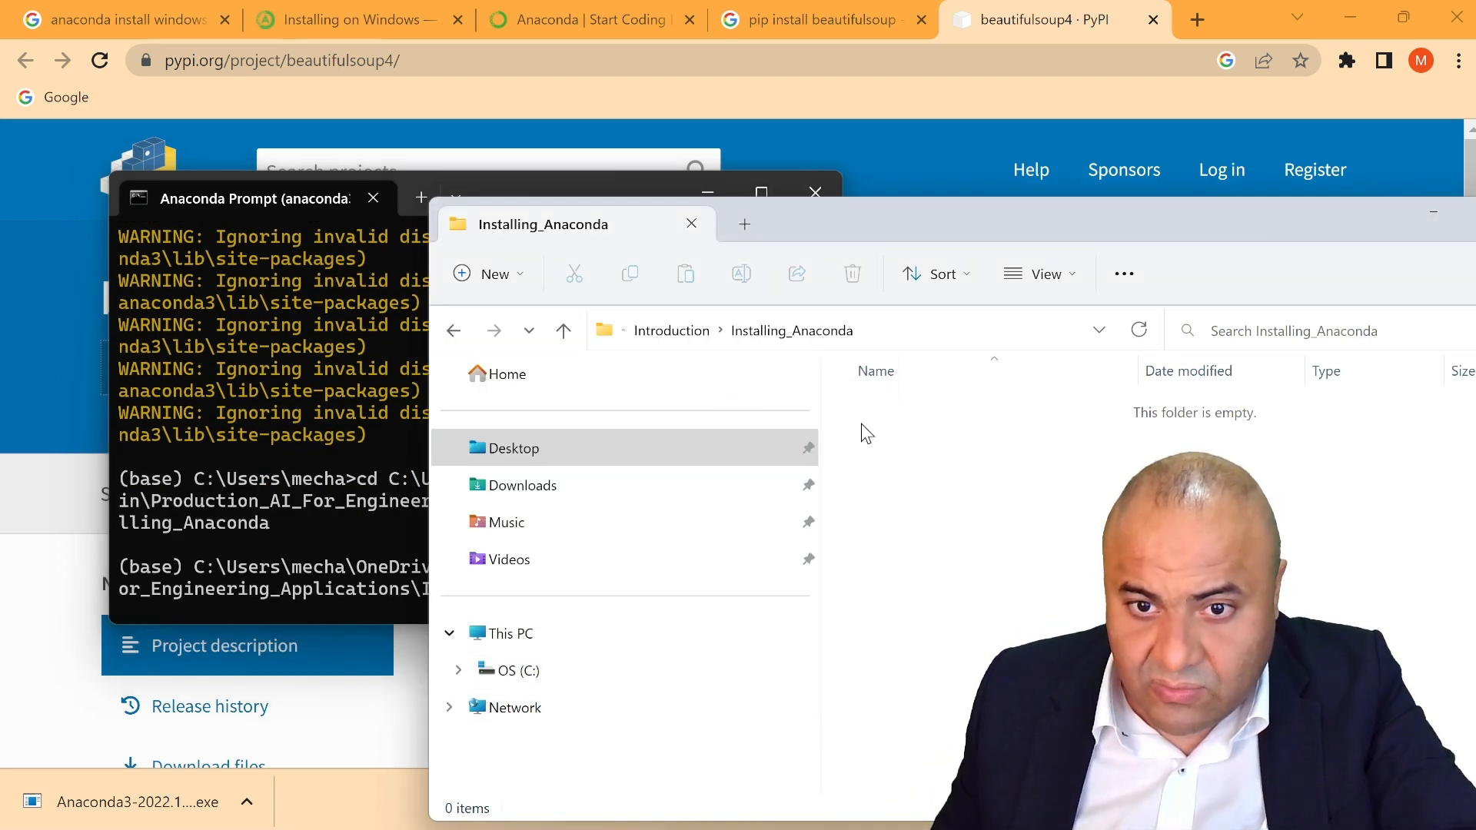
click(381, 435)
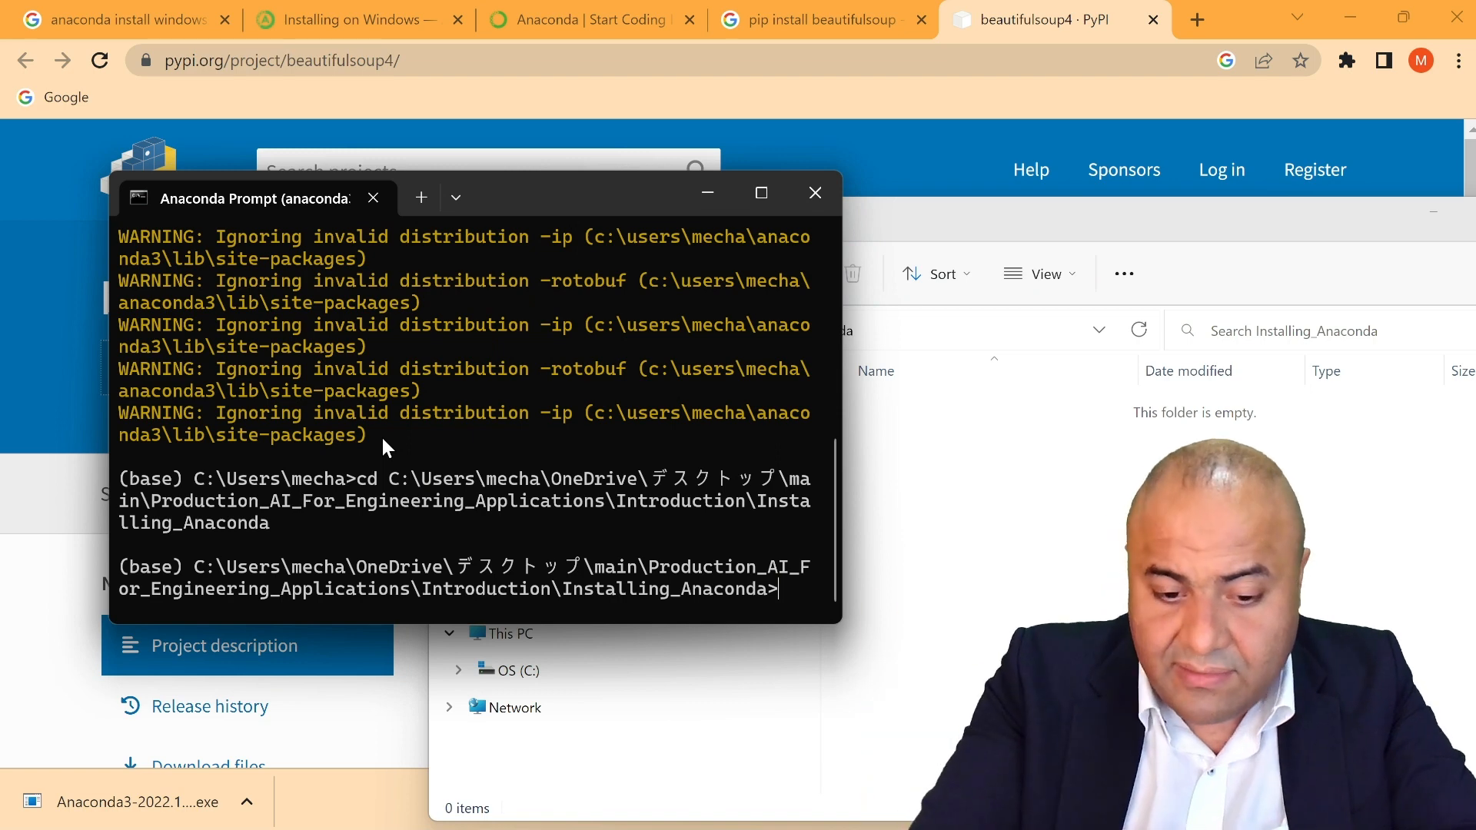
text(jup)
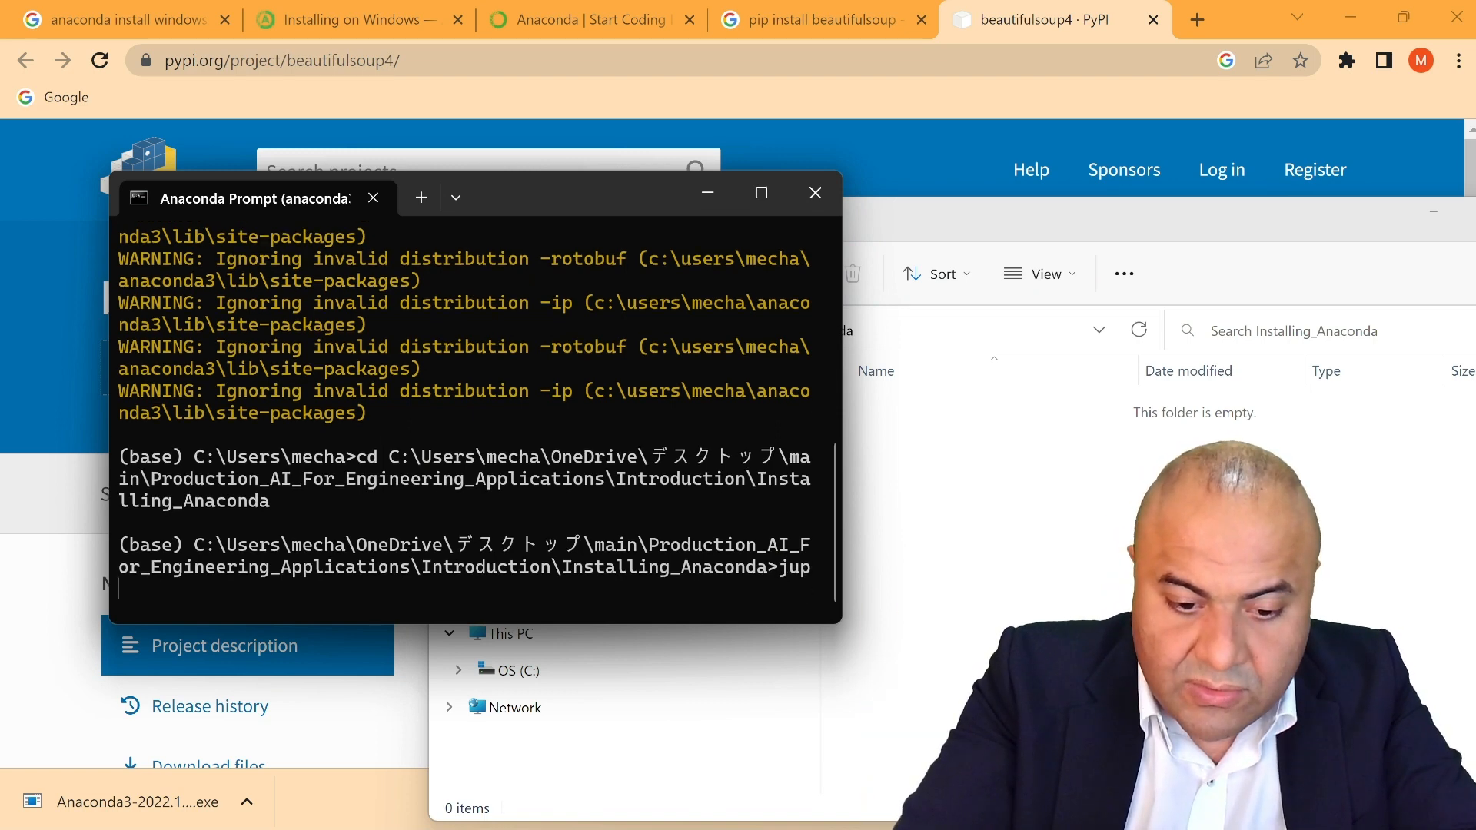
text(yter notebook)
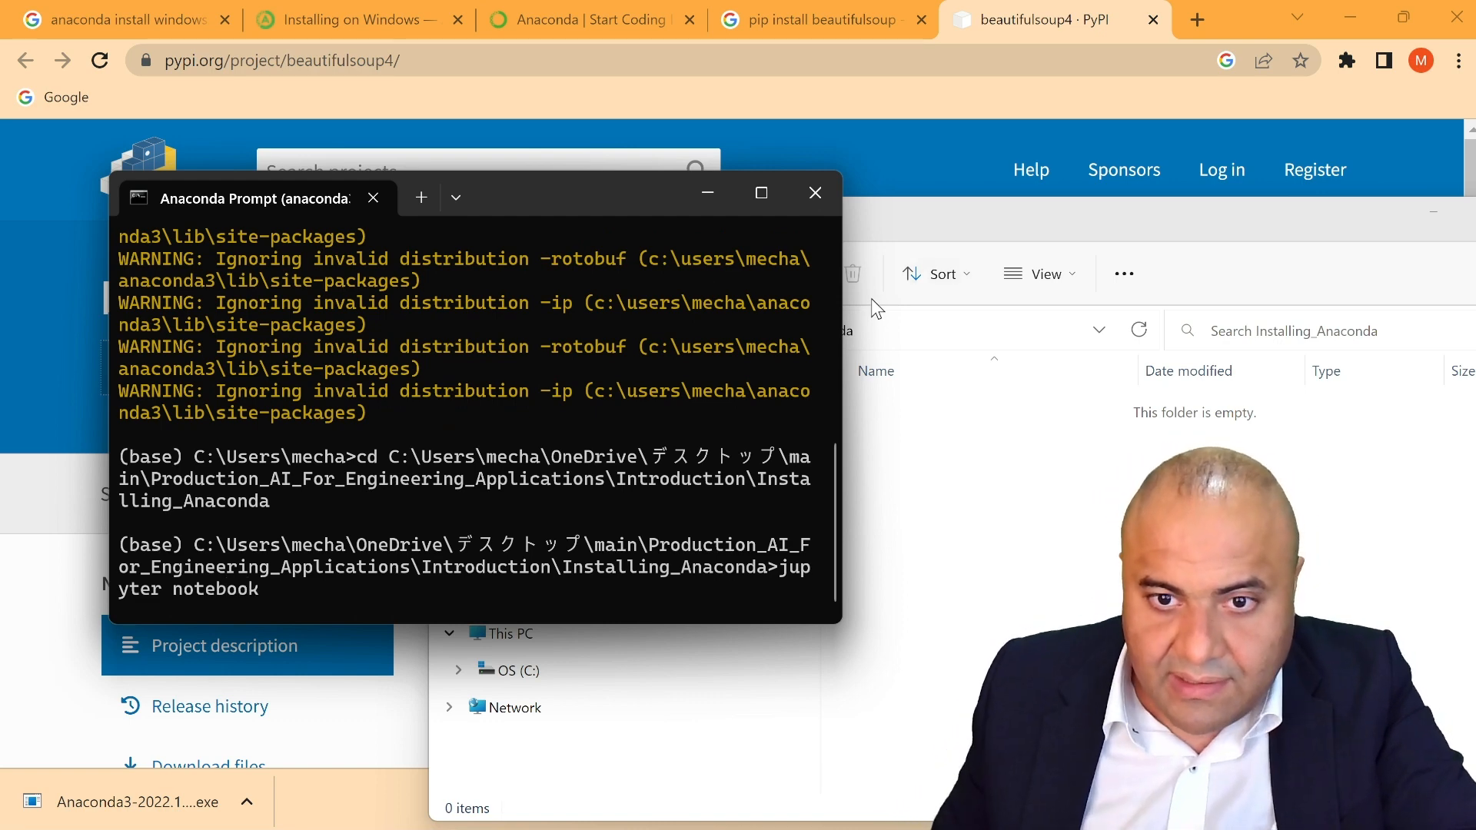
click(836, 306)
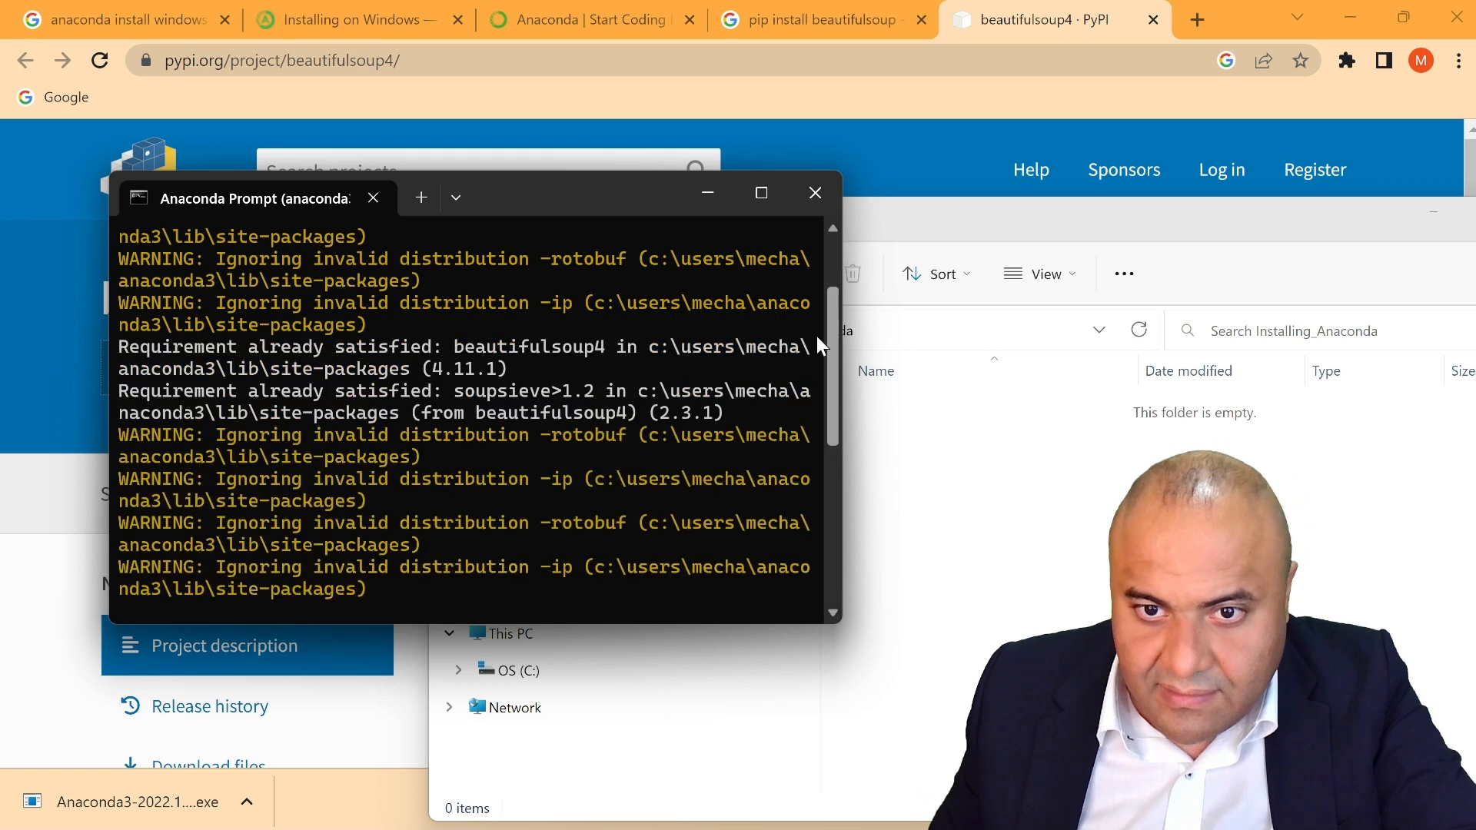
drag(833, 338, 864, 528)
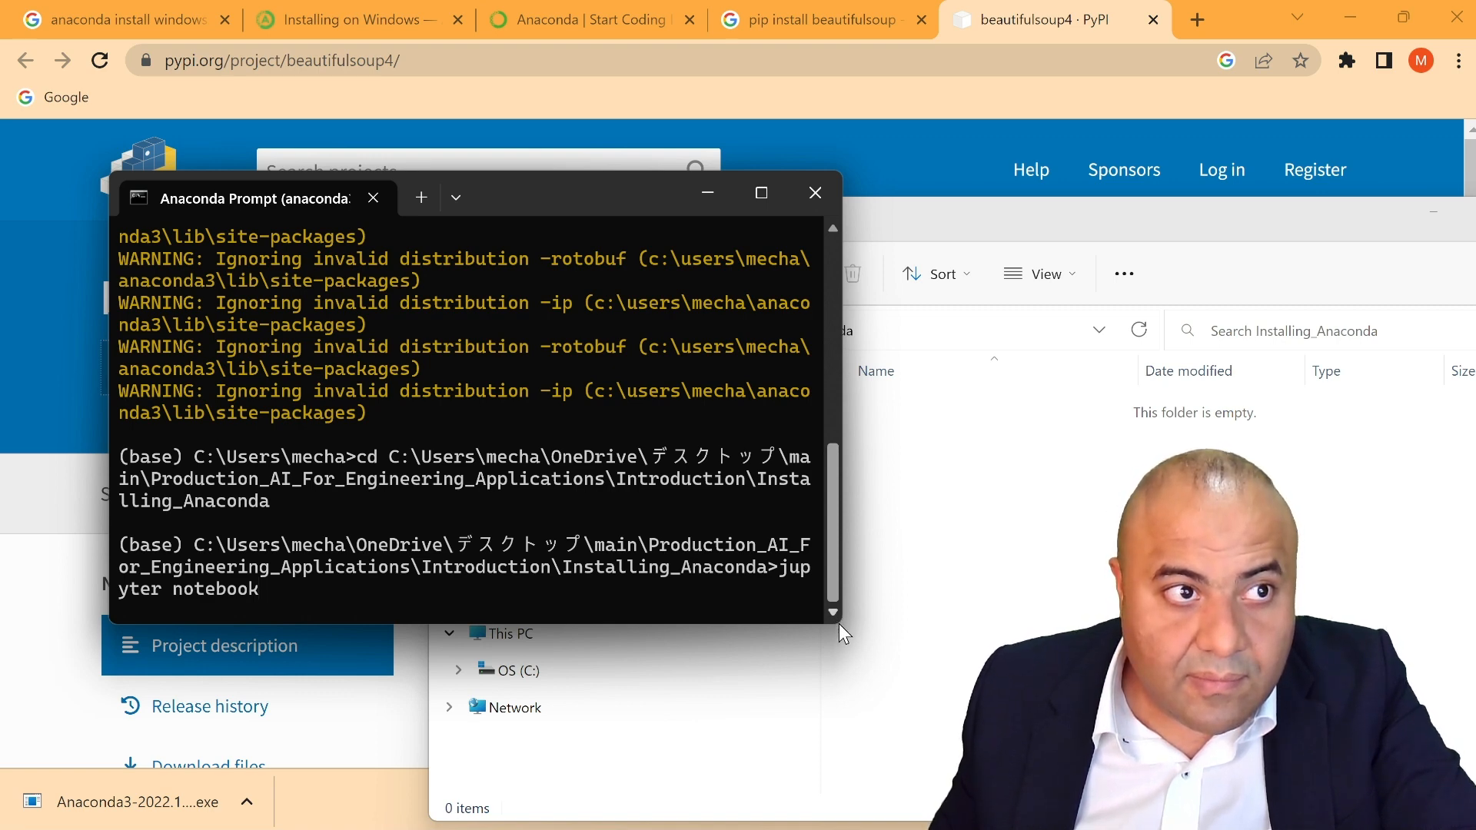
drag(844, 633, 1010, 684)
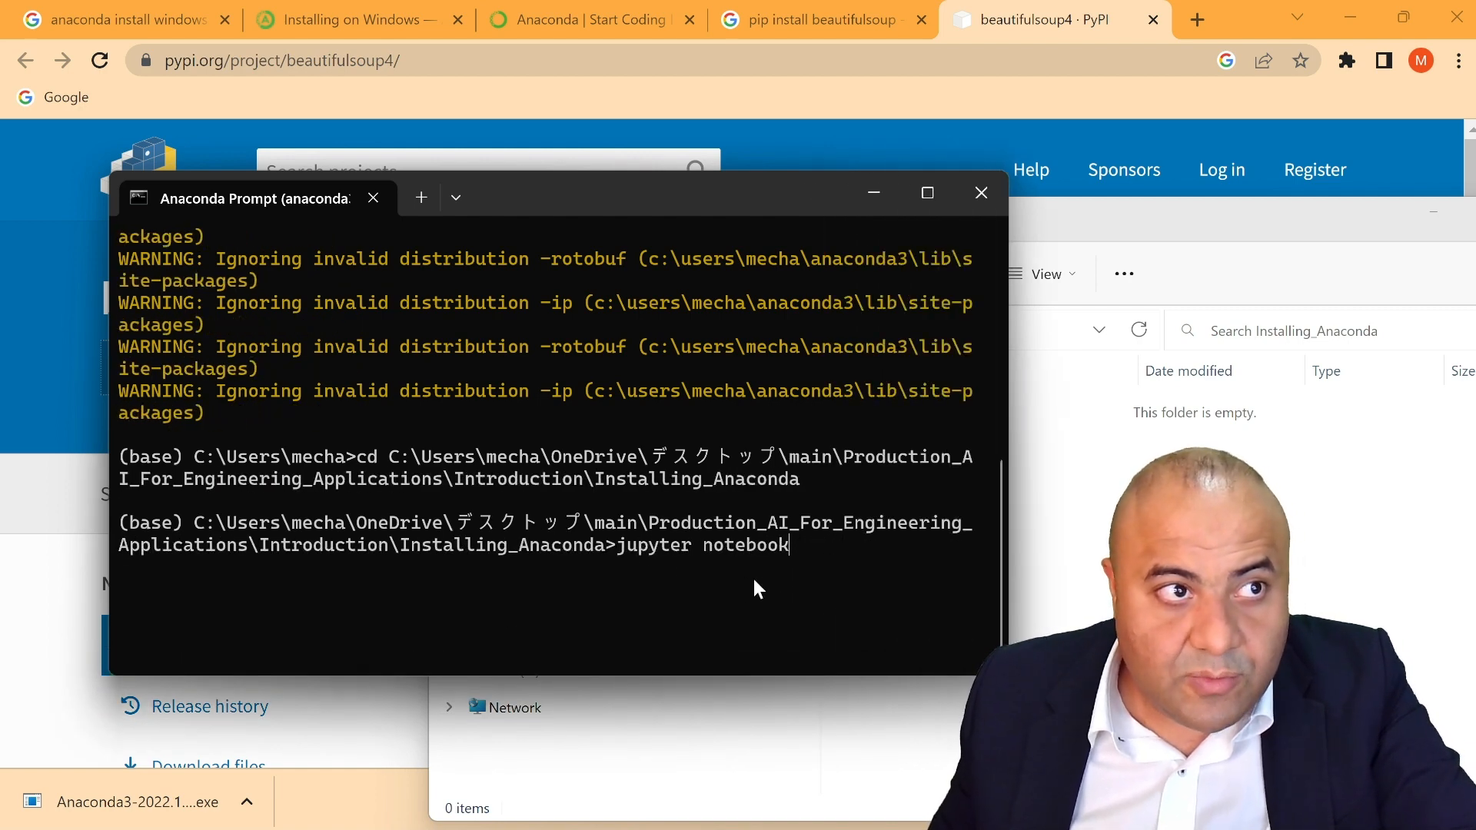
key(Return)
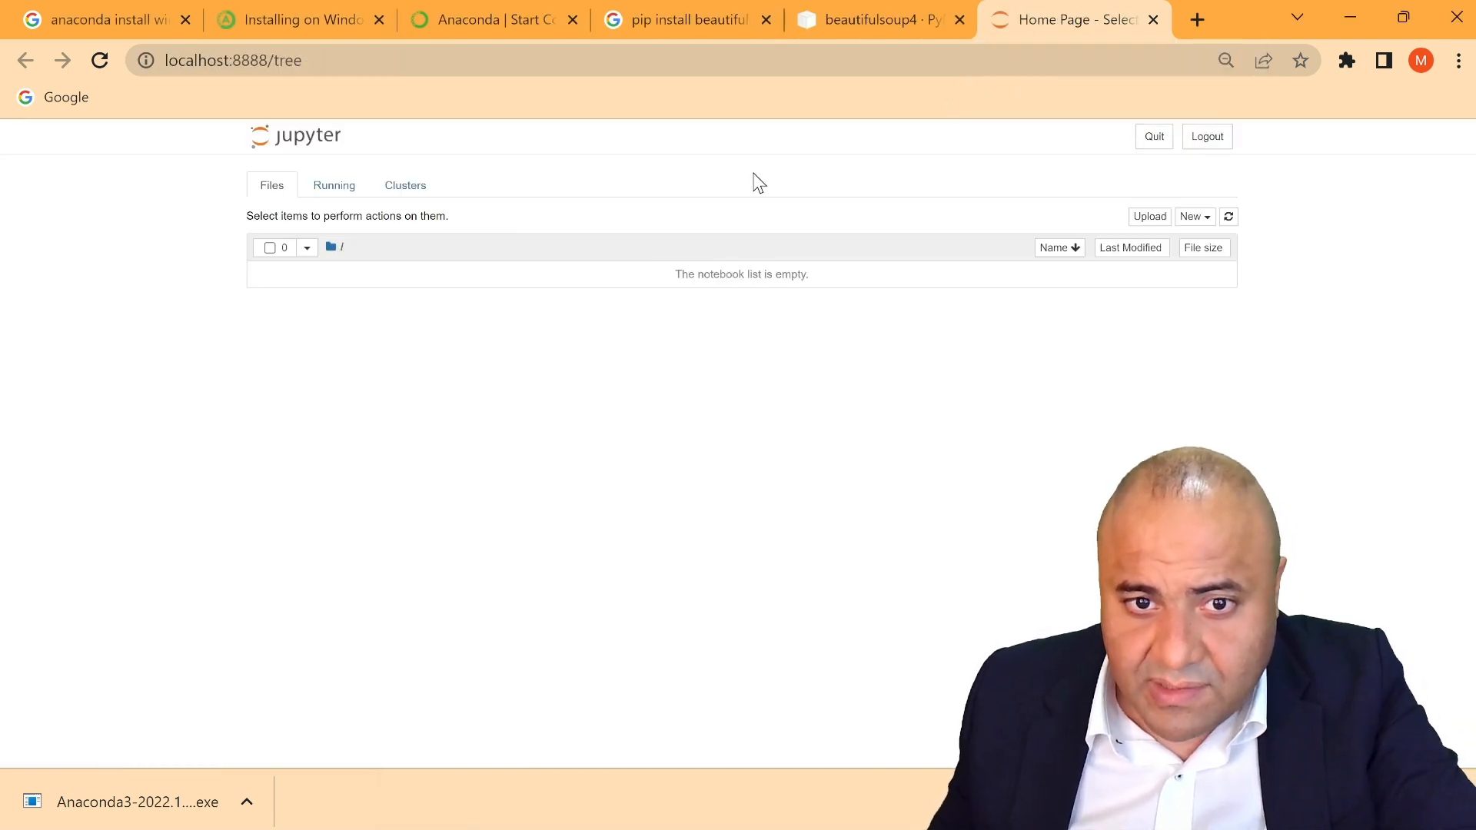
Create a new Python 3 (ipykernel) notebook and run print ("Hello world") in its first cell.
click(1195, 218)
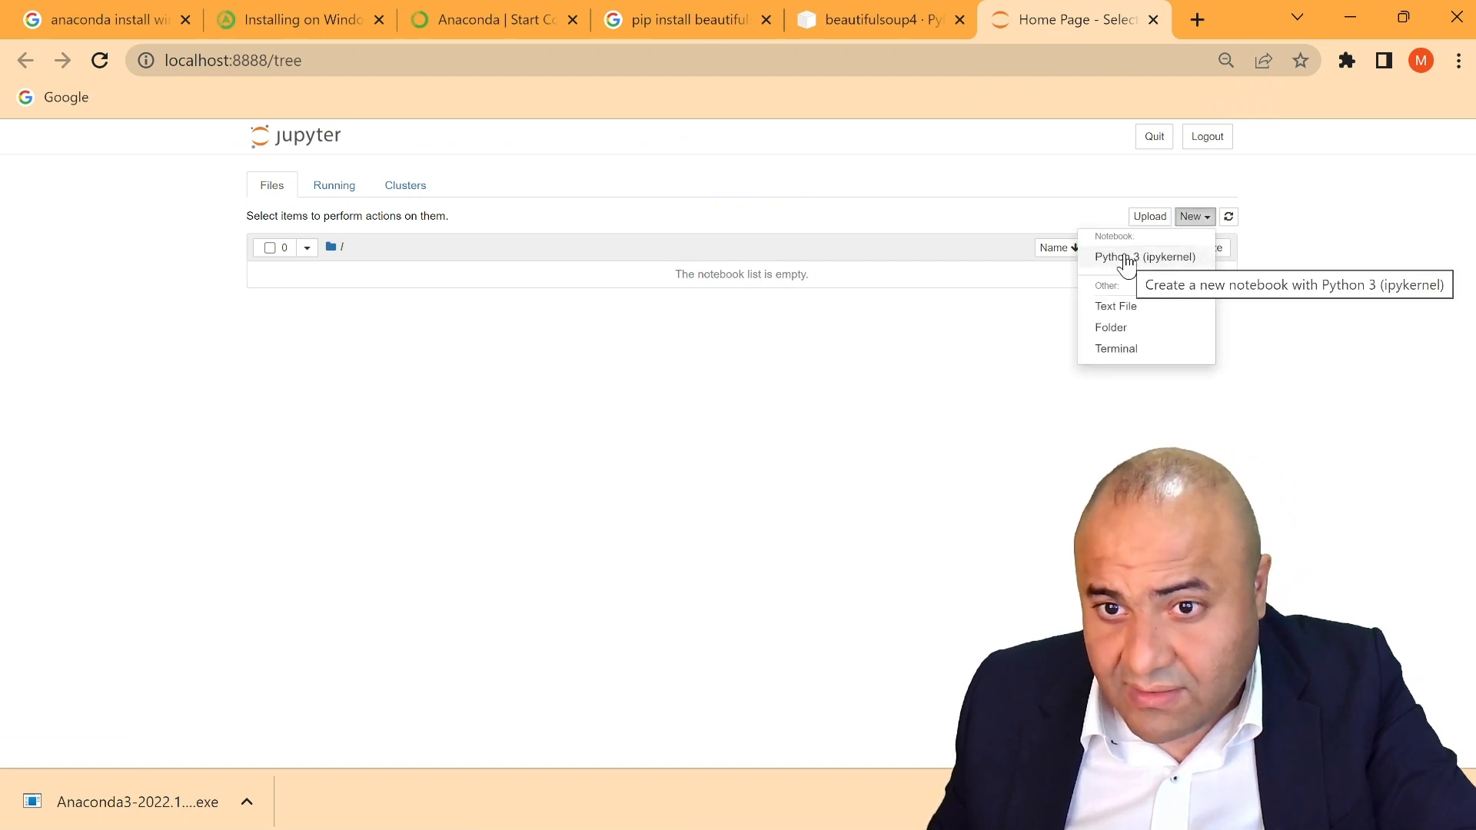
click(1167, 257)
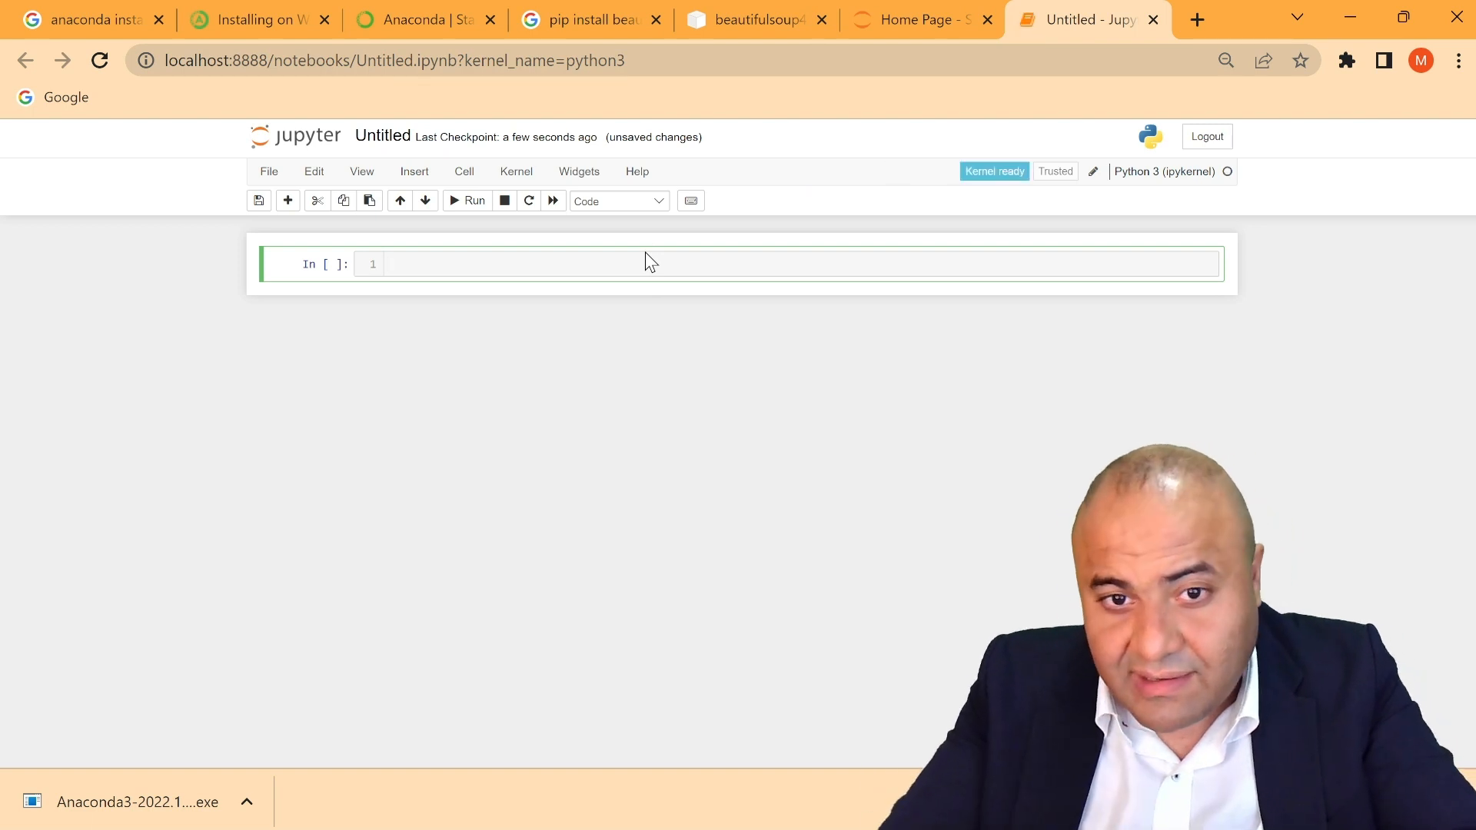
text(p)
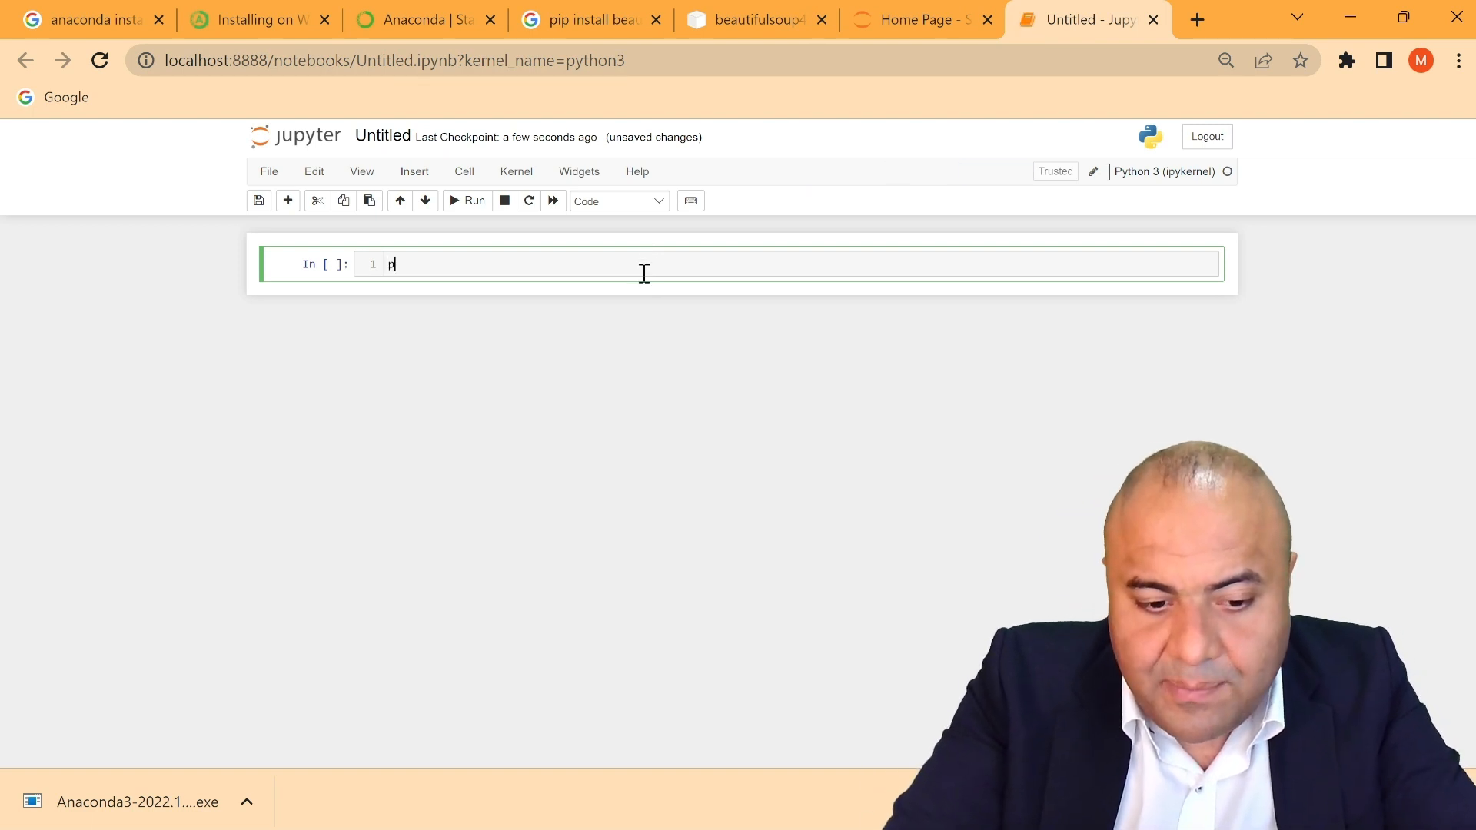
text(rint)
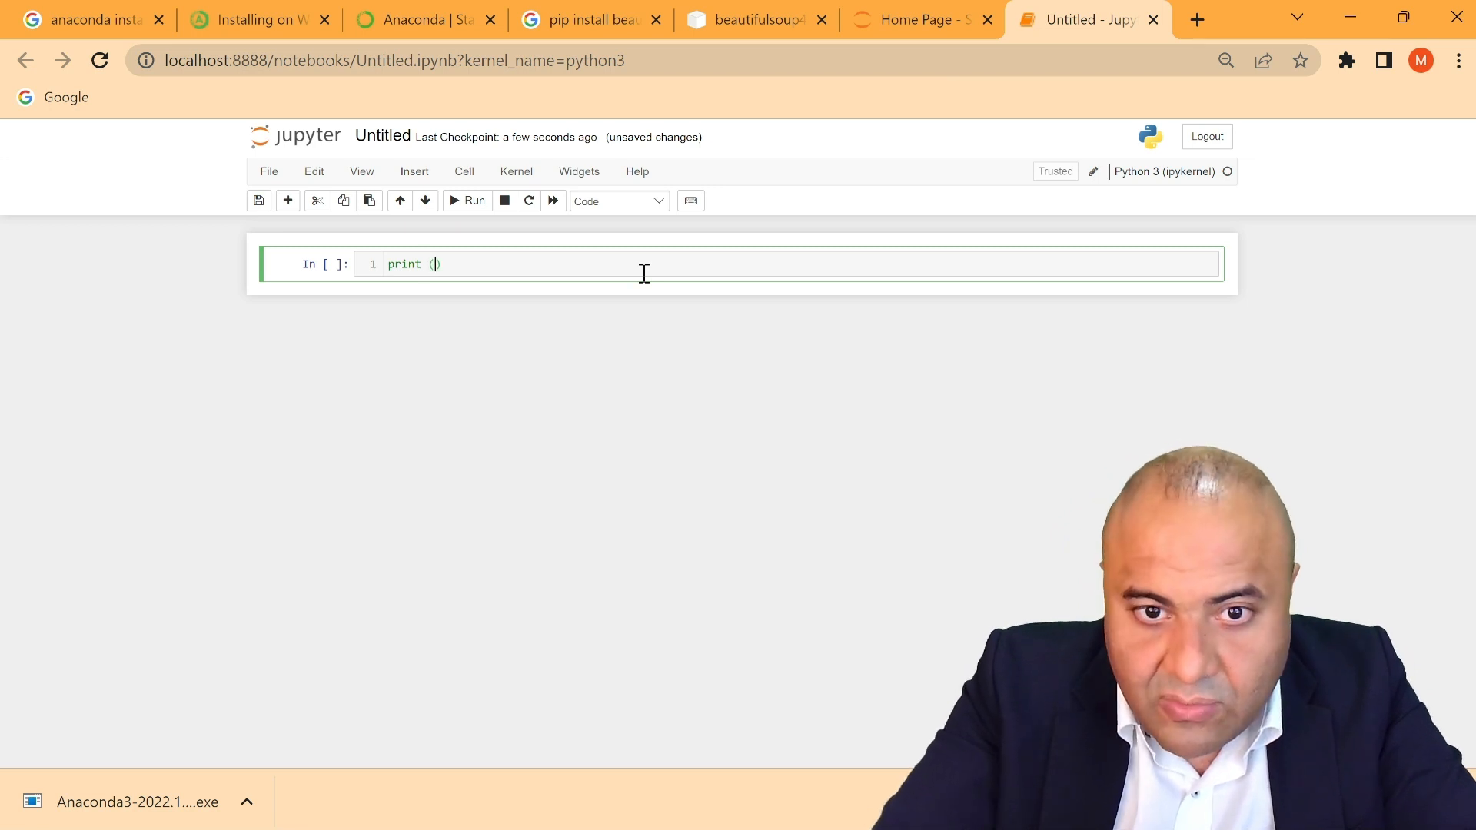
text((")
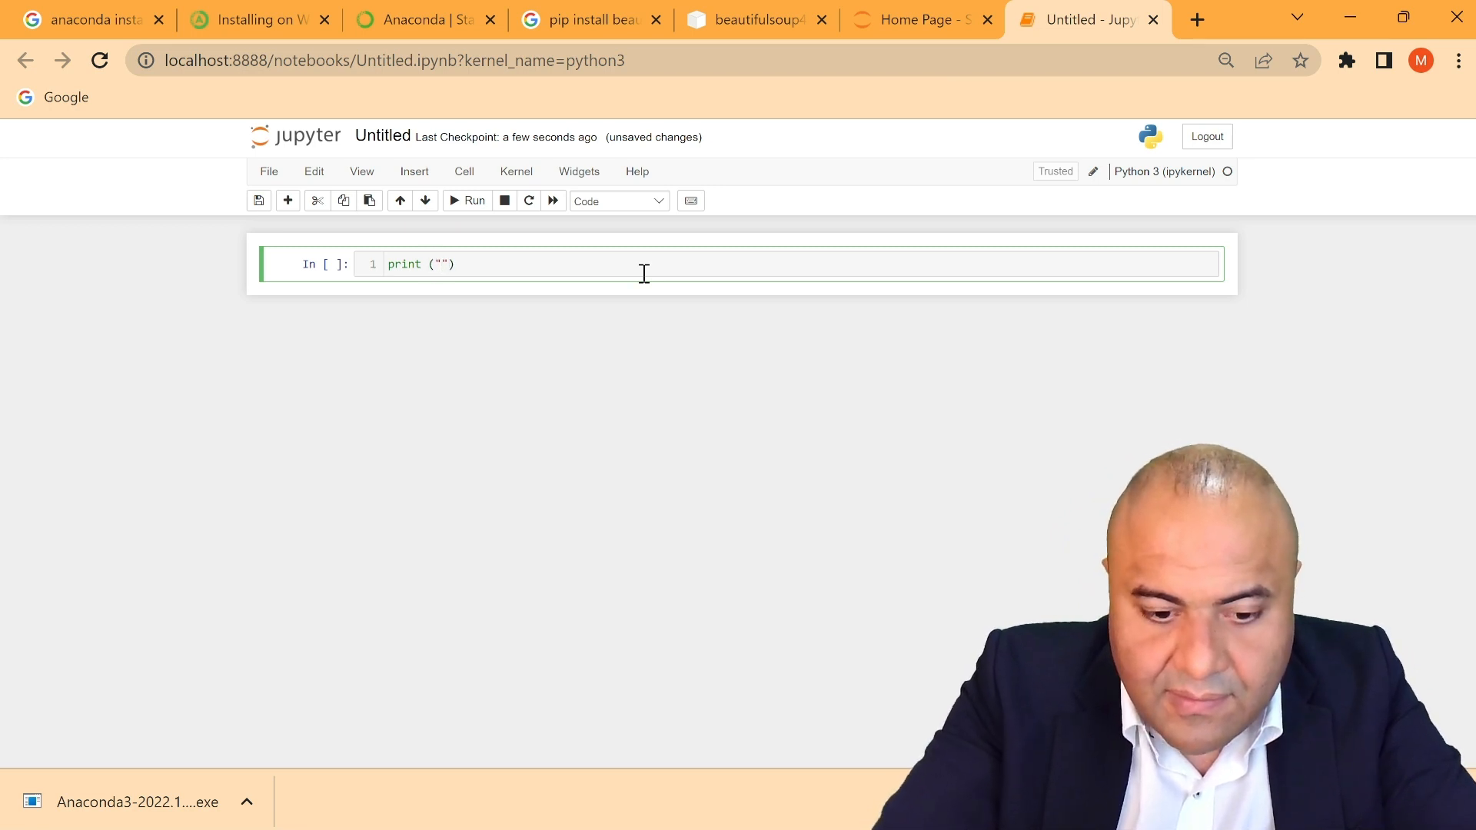
text(Hello wor)
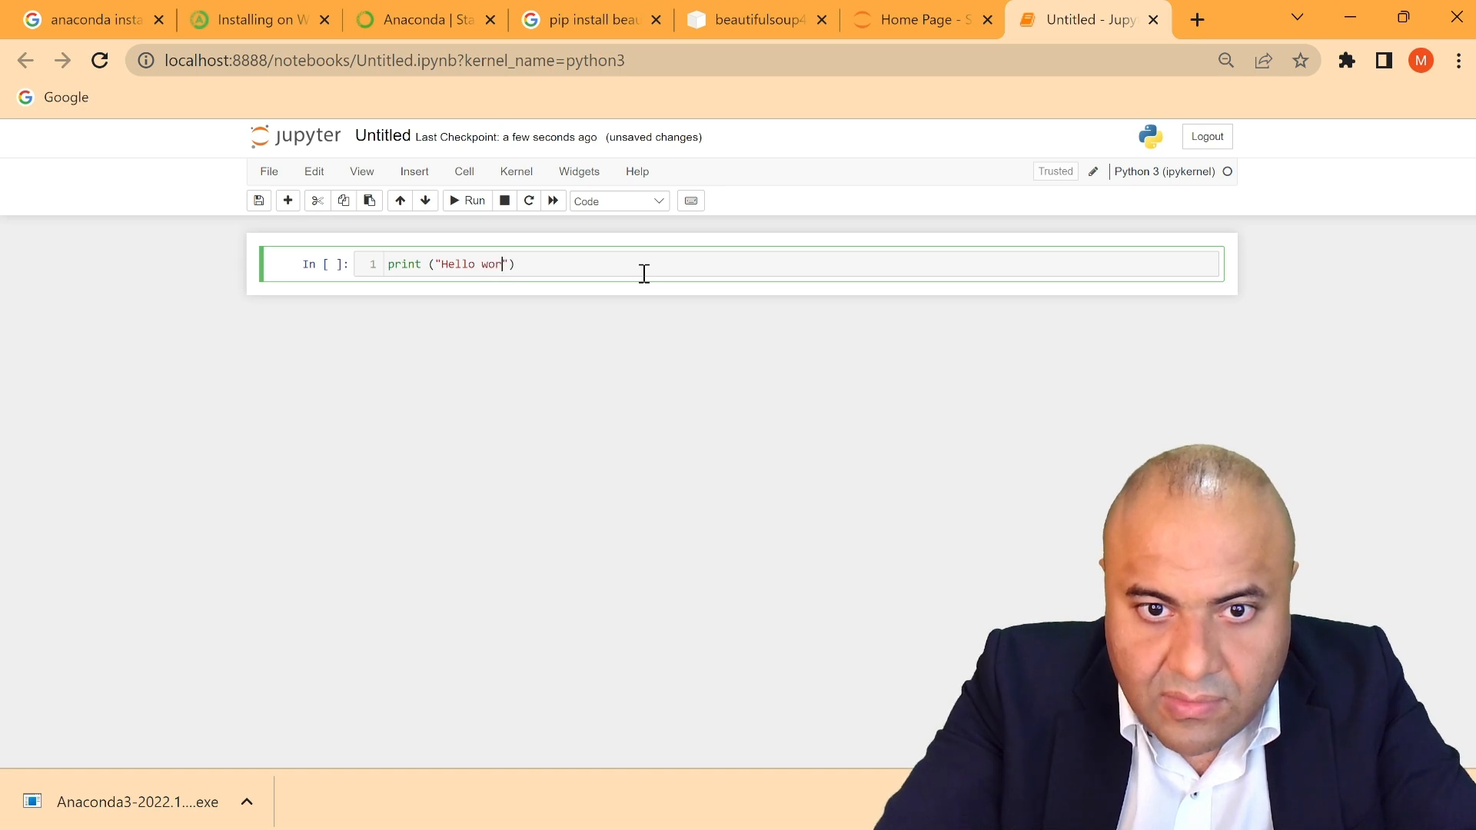
text(ld)
key(Return)
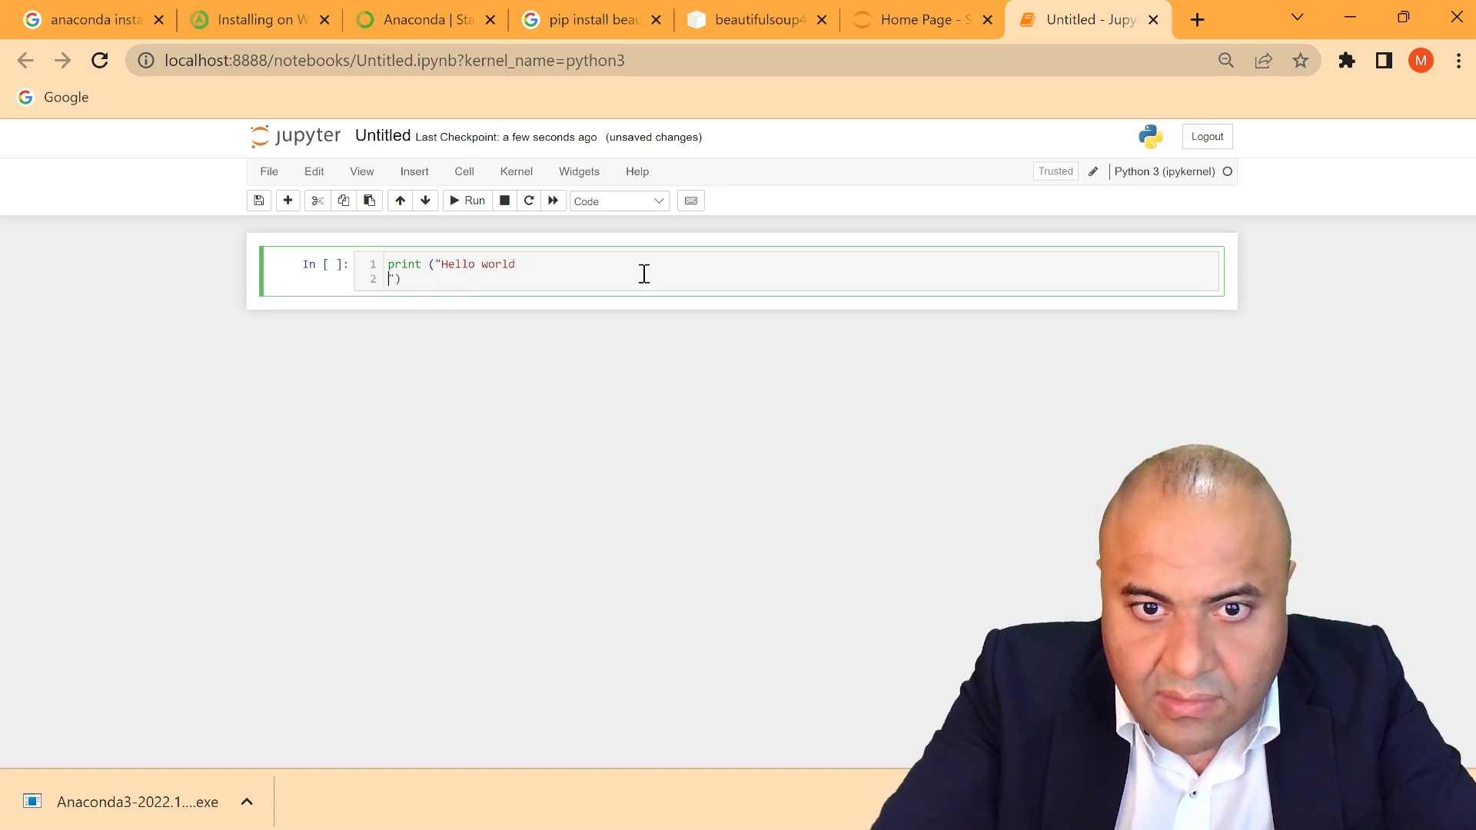
key(BackSpace)
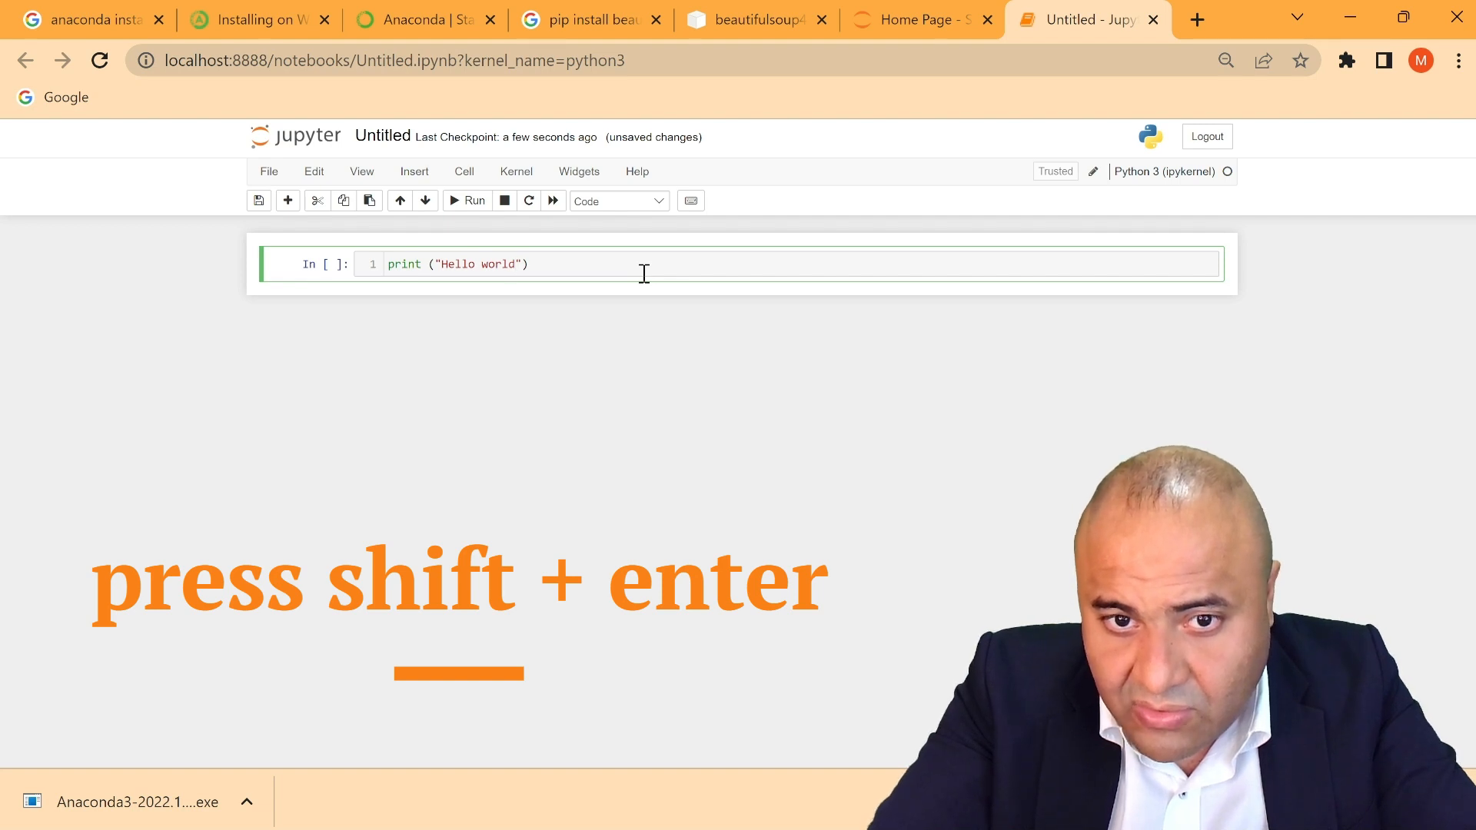
key(shift+Return)
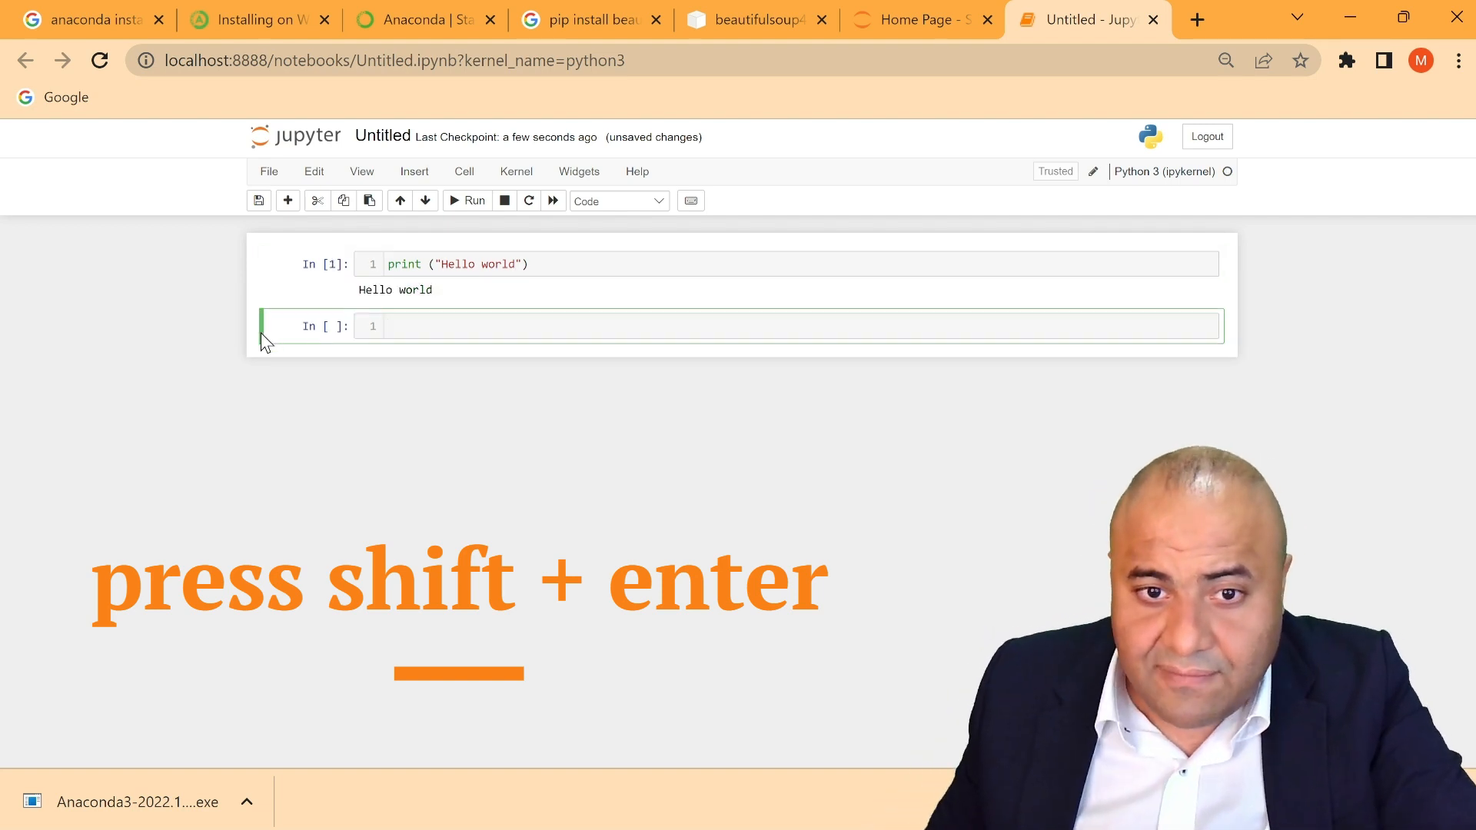
Copy the pip install command from the beautifulsoup4 page on PyPI and return to the empty second cell of the Untitled notebook.
drag(359, 293, 493, 306)
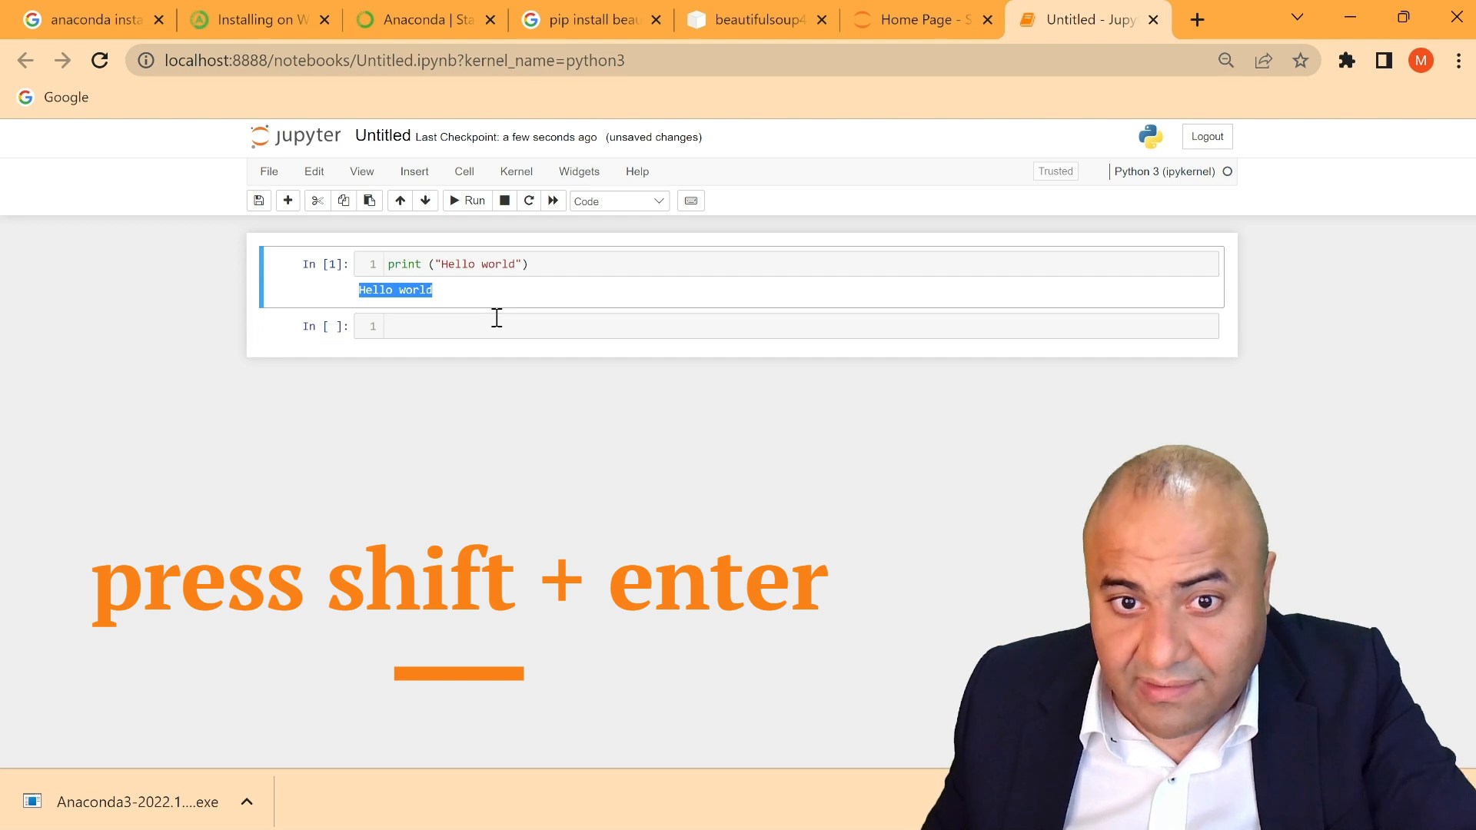
click(500, 323)
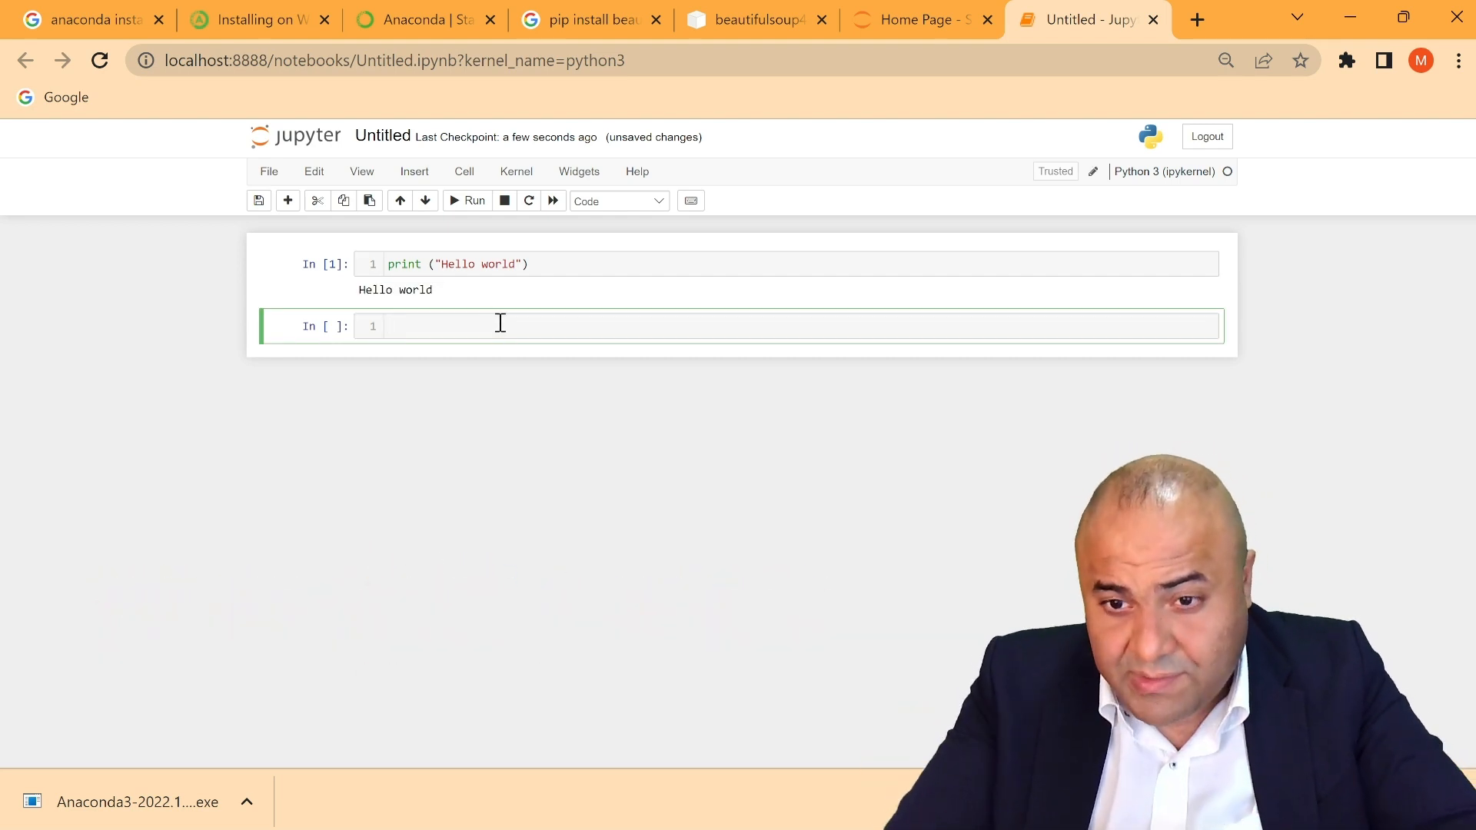
click(727, 21)
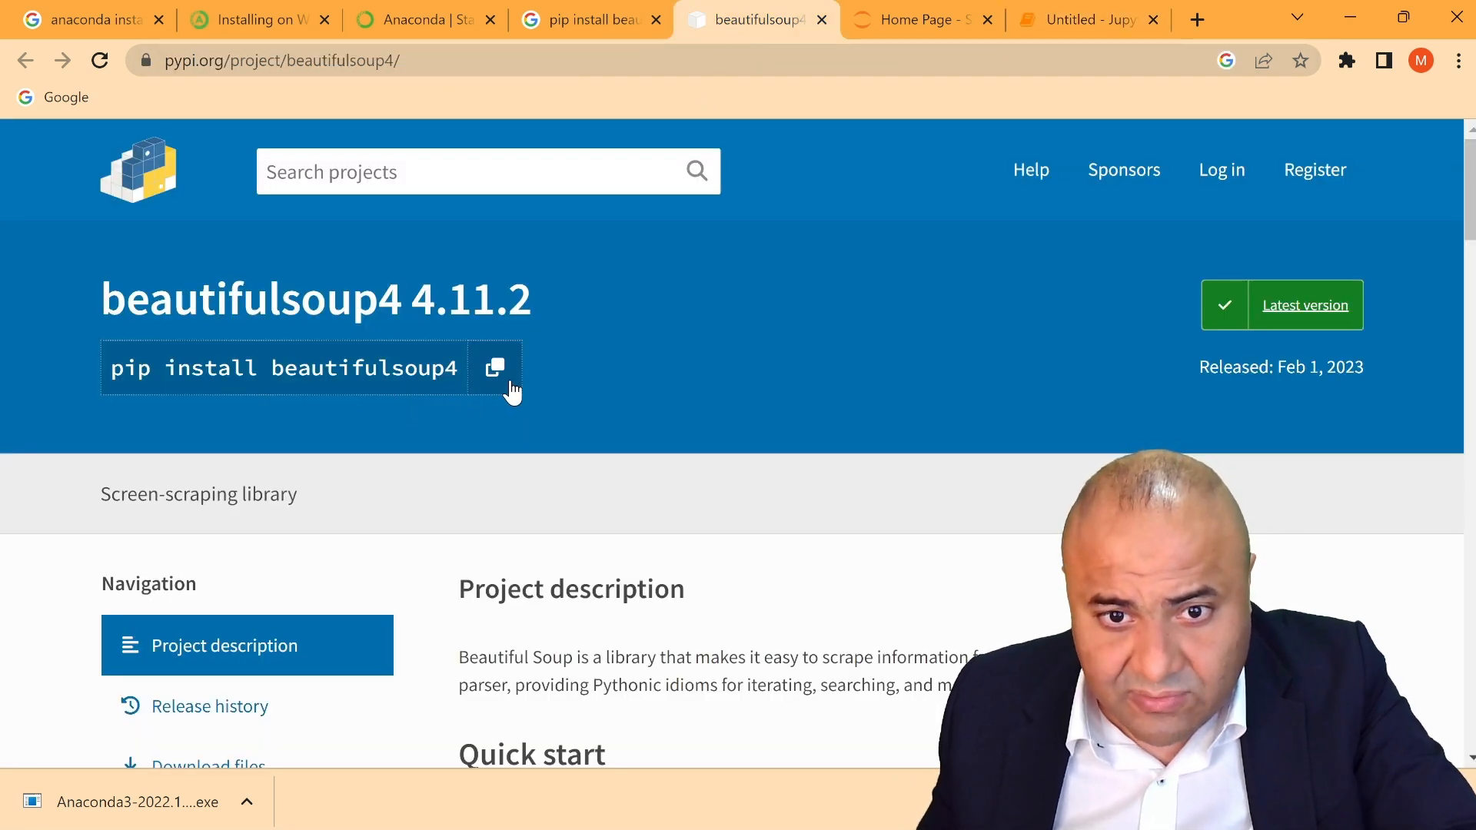
click(507, 382)
click(1104, 21)
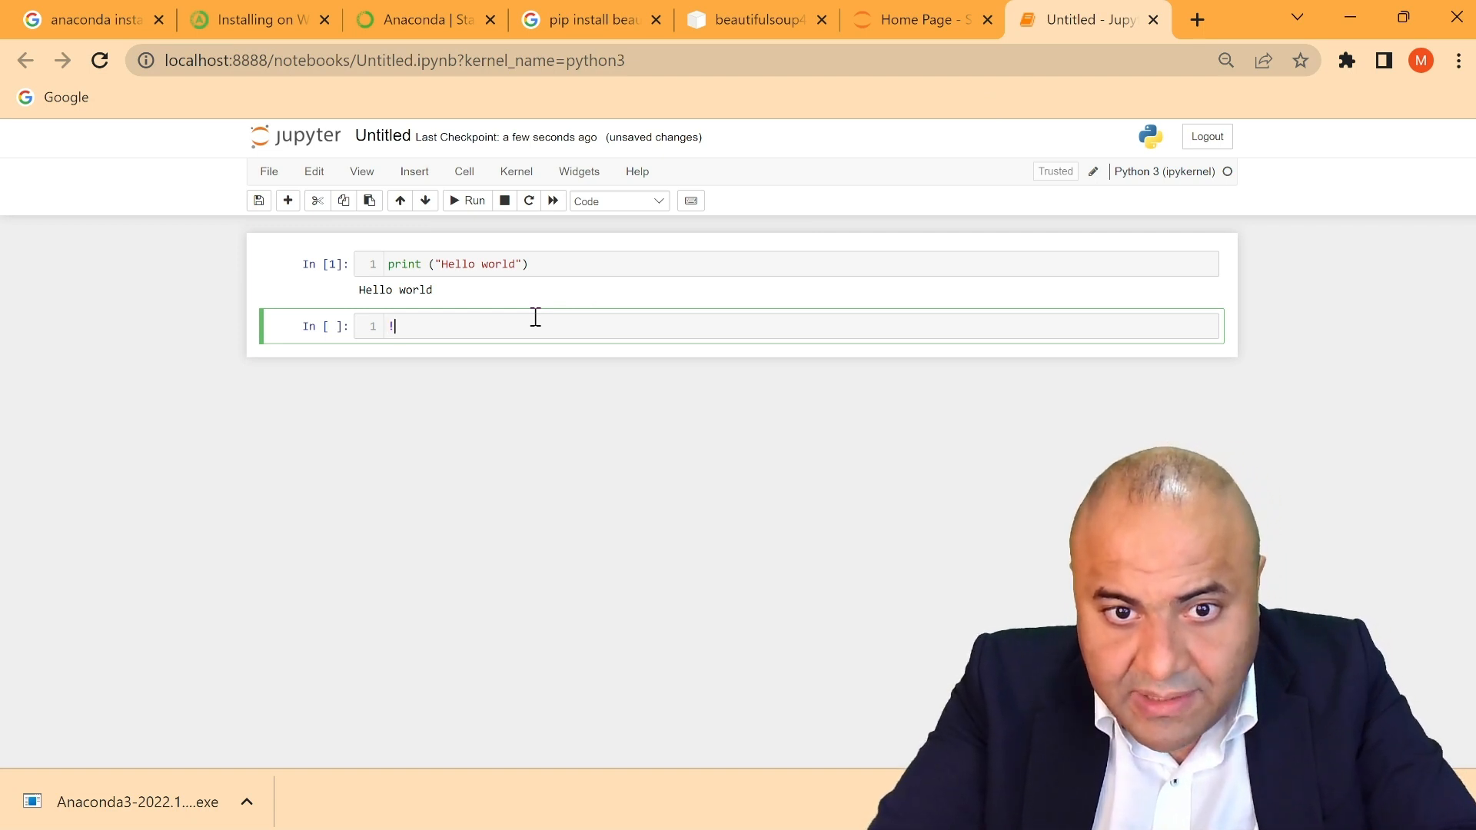
Run "! pip install beautifulsoup4" in the notebook's second cell, using the copied command, and review the installation output.
scroll(450, 417, up, 5)
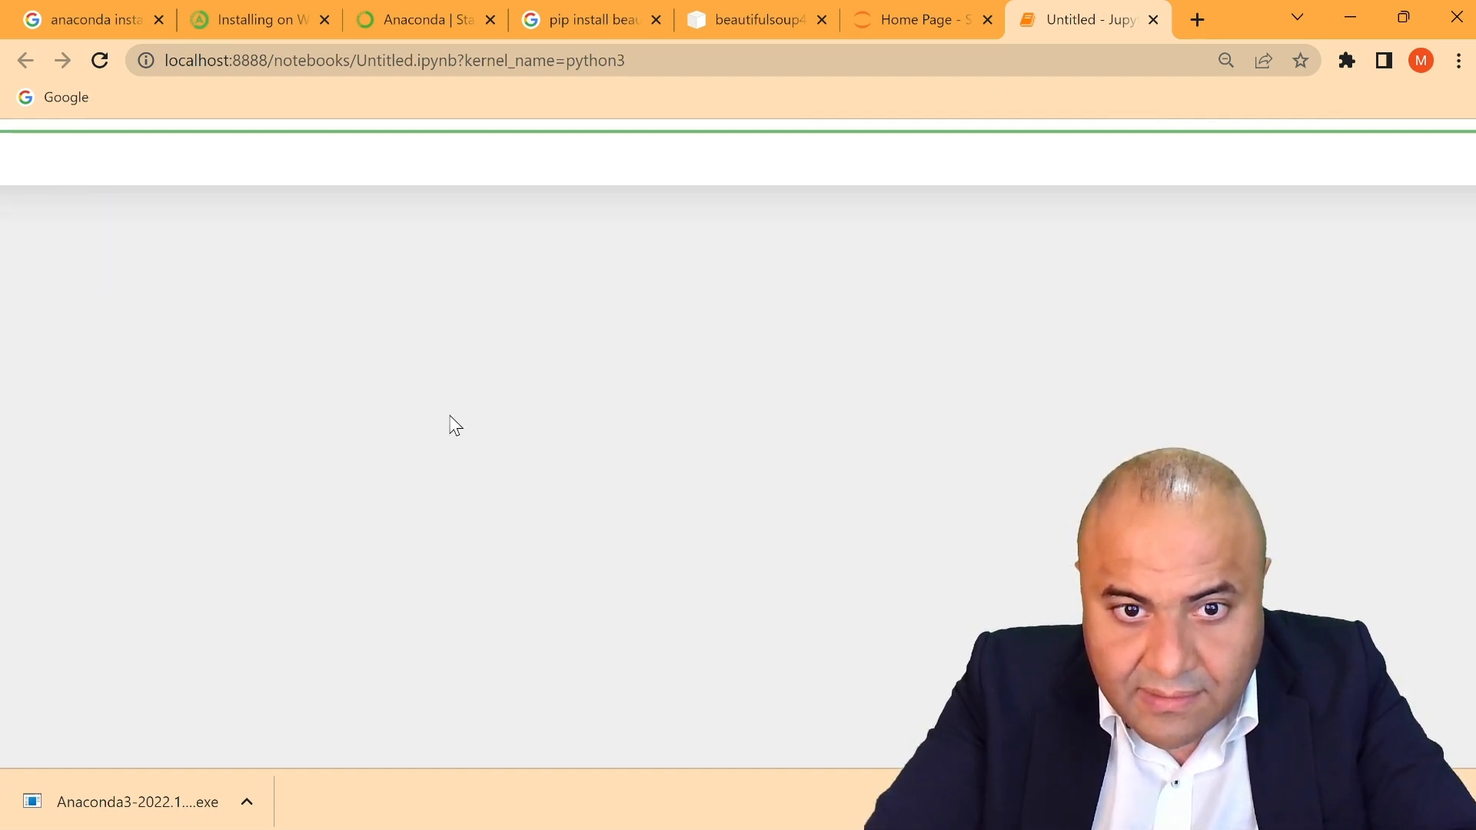
scroll(451, 417, down, 3)
scroll(454, 423, down, 2)
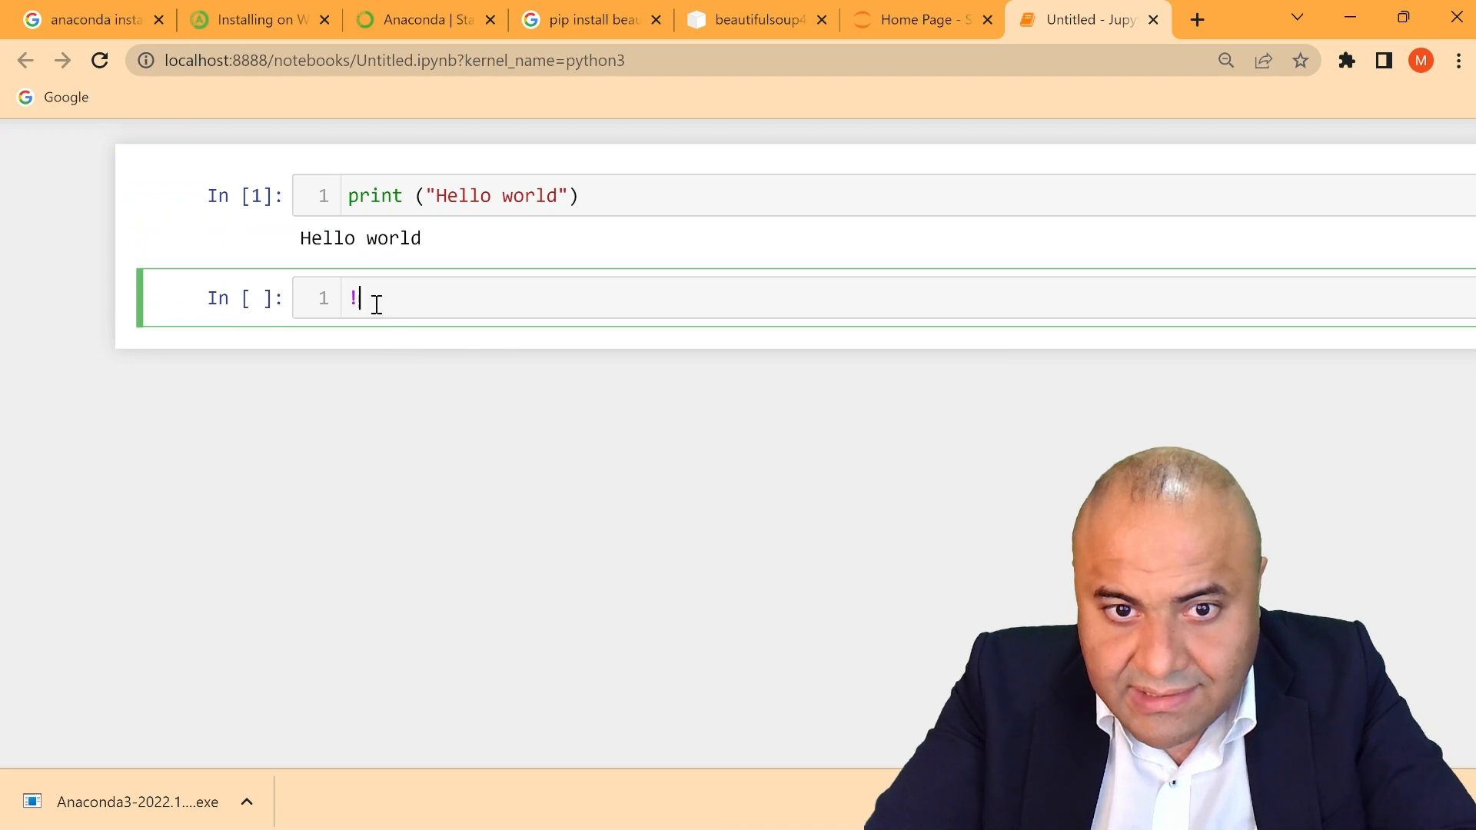
key(ctrl+v)
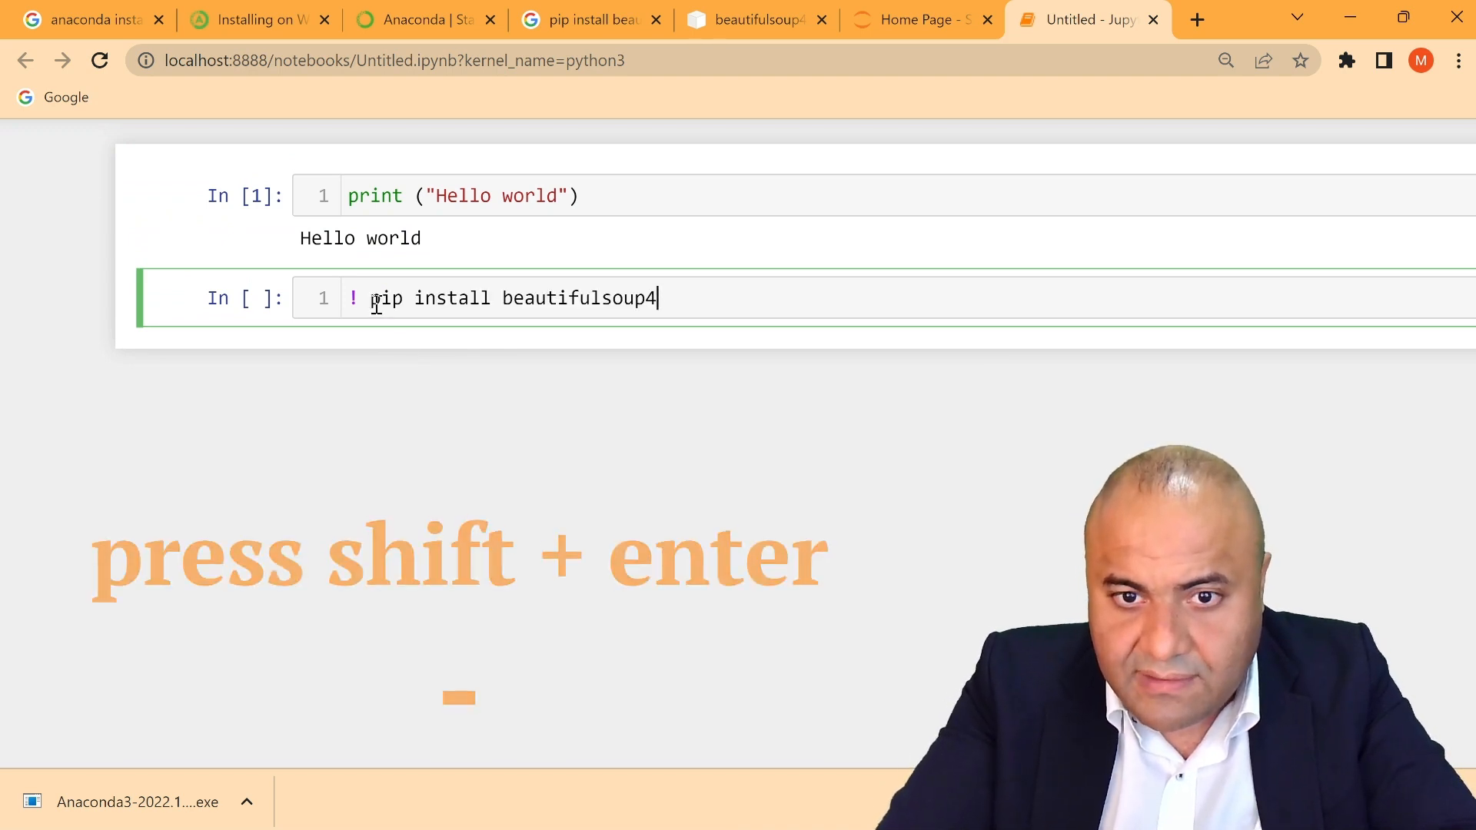
key(shift+Return)
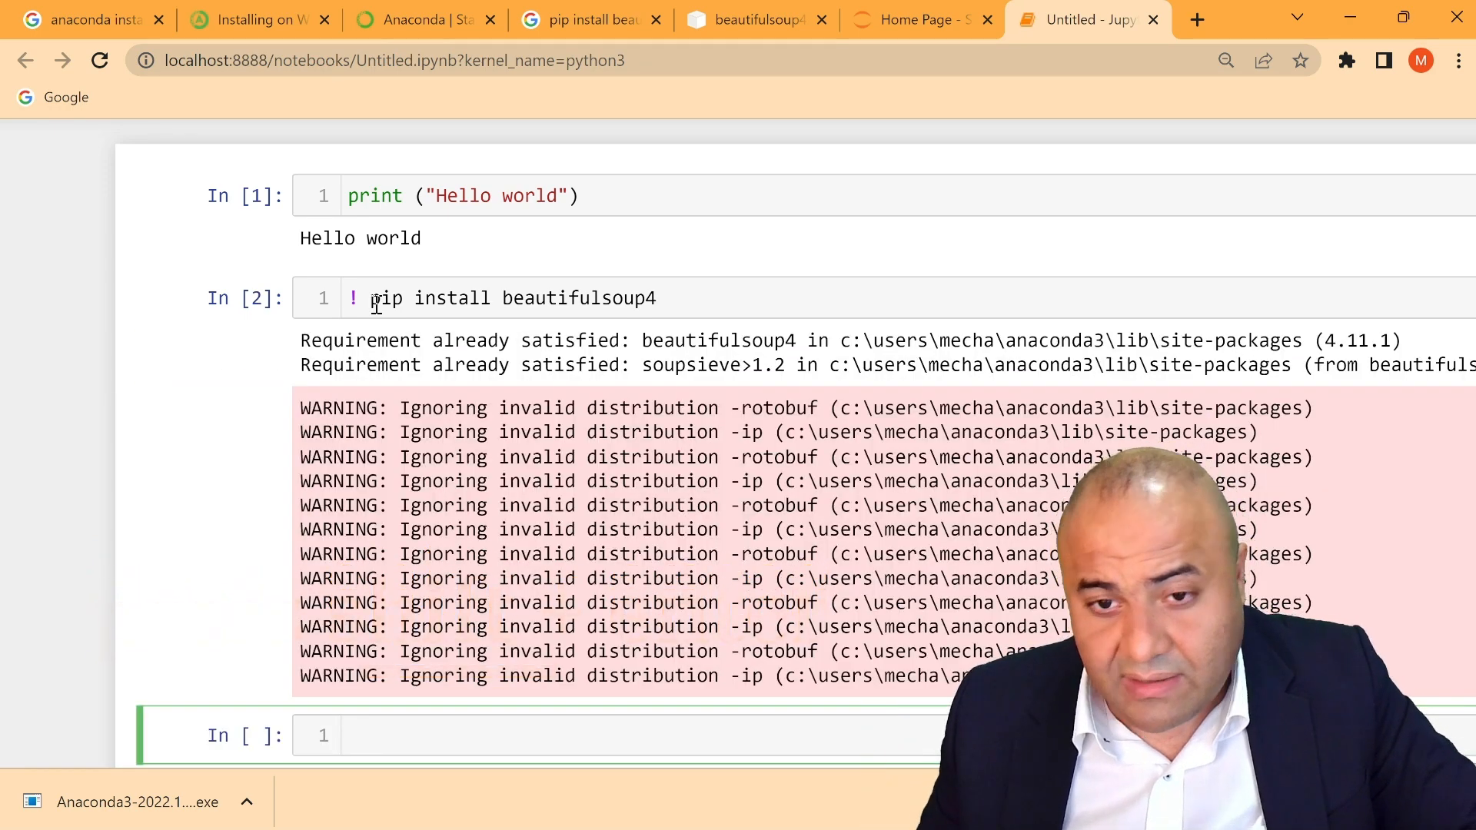
drag(345, 341, 614, 341)
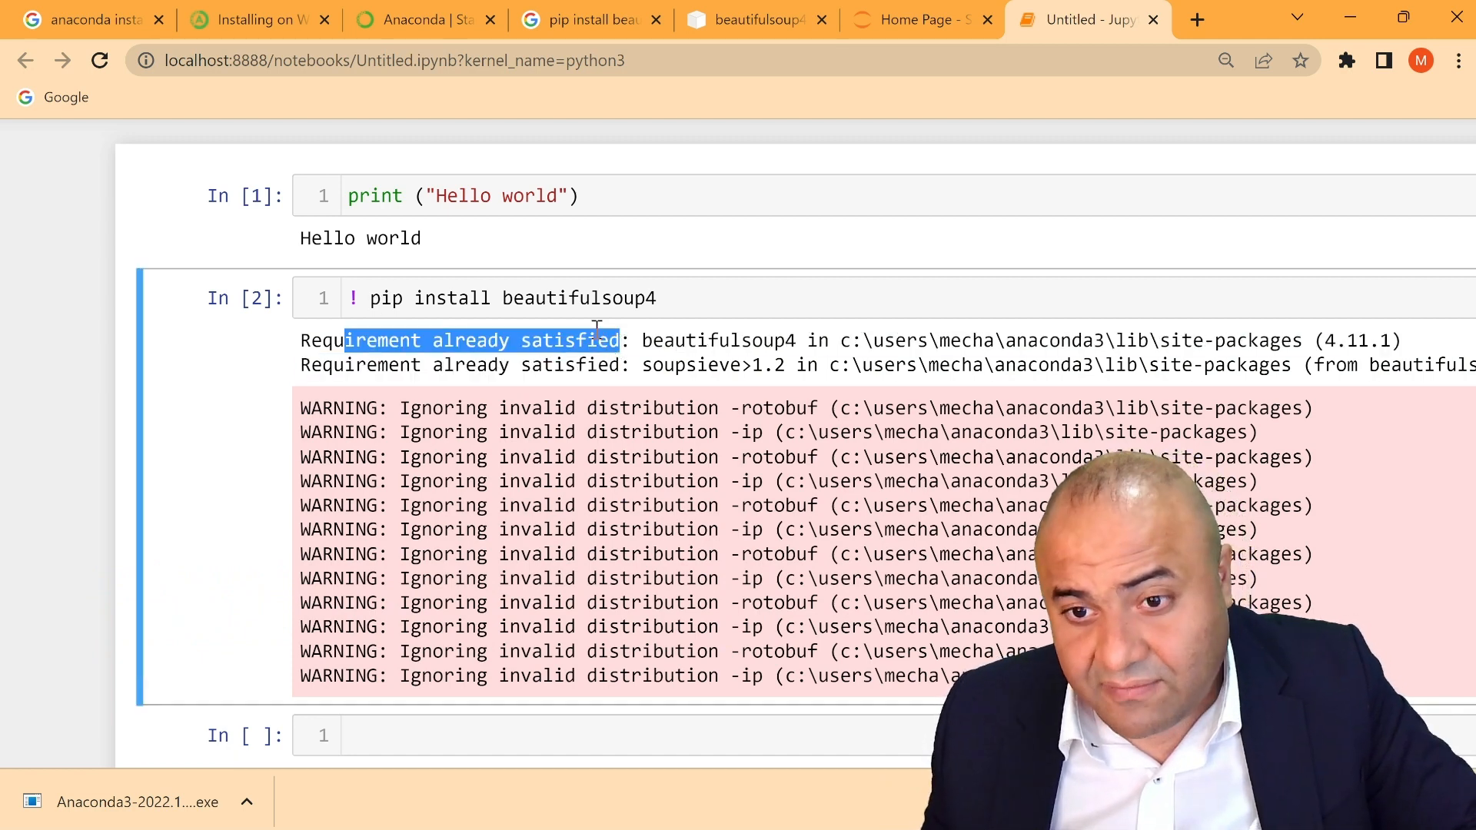